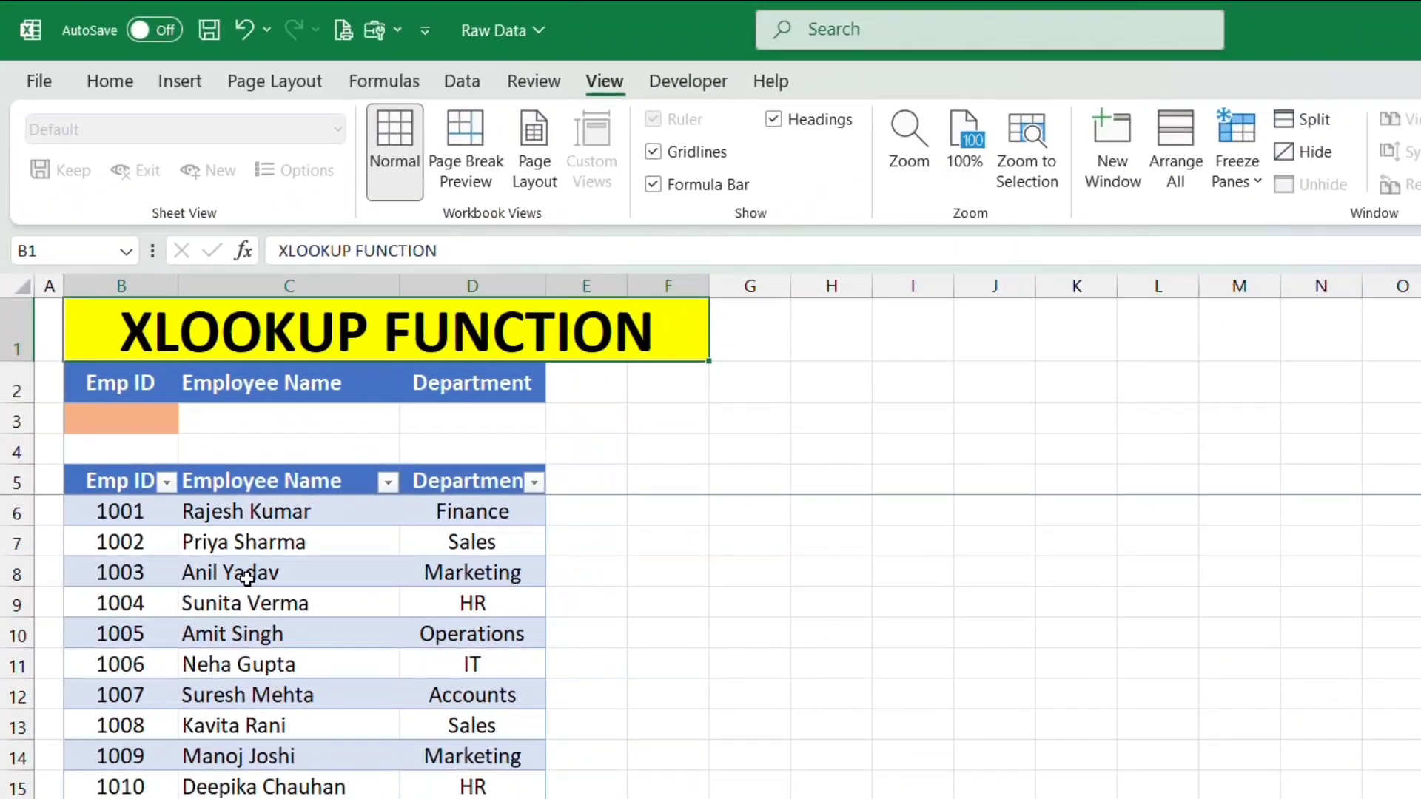
- Examine the employee table's Emp ID, Employee Name and Department columns
{"action": "scroll", "coordinate": [247, 578], "scroll_direction": "down", "scroll_amount": 4}
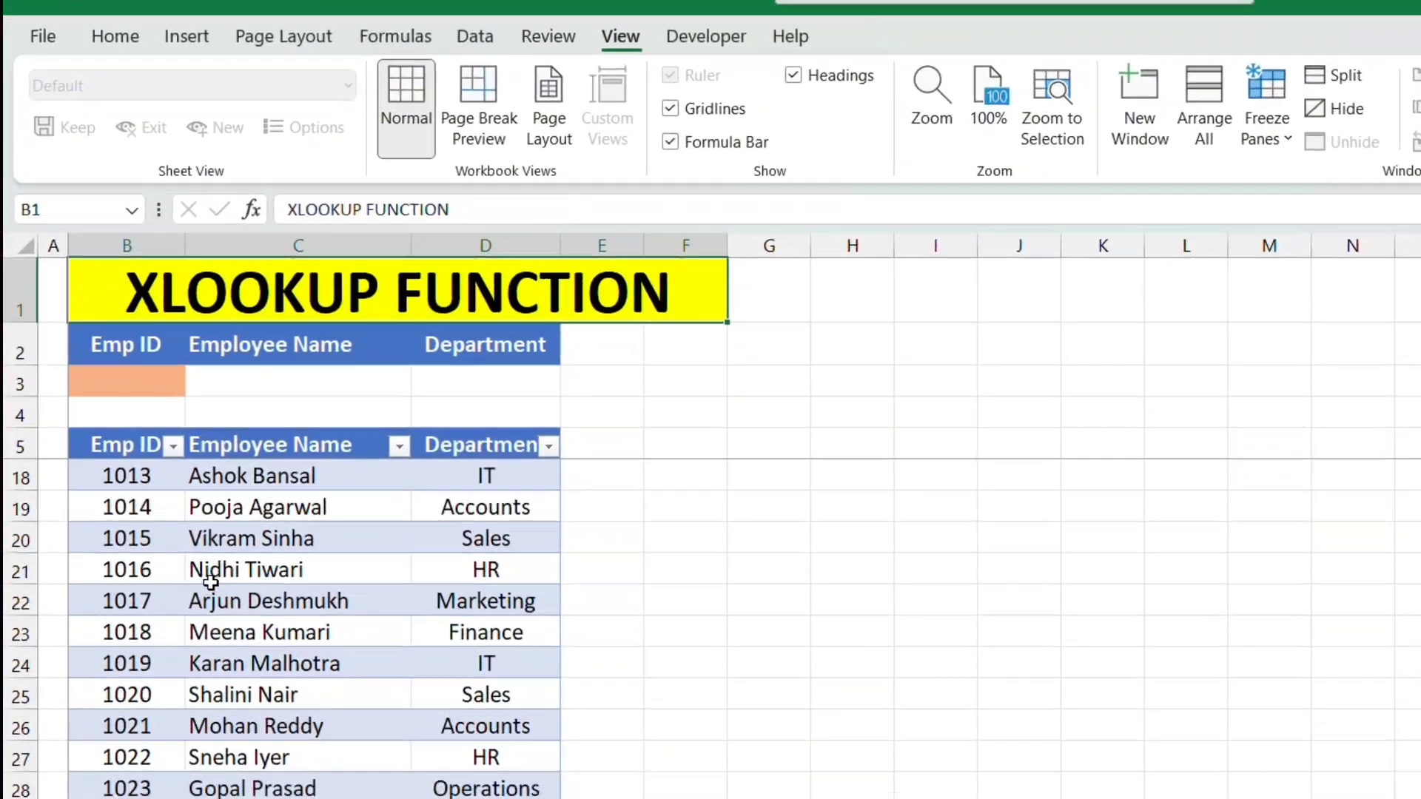
{"action": "scroll", "coordinate": [214, 600], "scroll_direction": "up", "scroll_amount": 2}
{"action": "scroll", "coordinate": [245, 452], "scroll_direction": "up", "scroll_amount": 2}
{"action": "scroll", "coordinate": [244, 461], "scroll_direction": "down", "scroll_amount": 3}
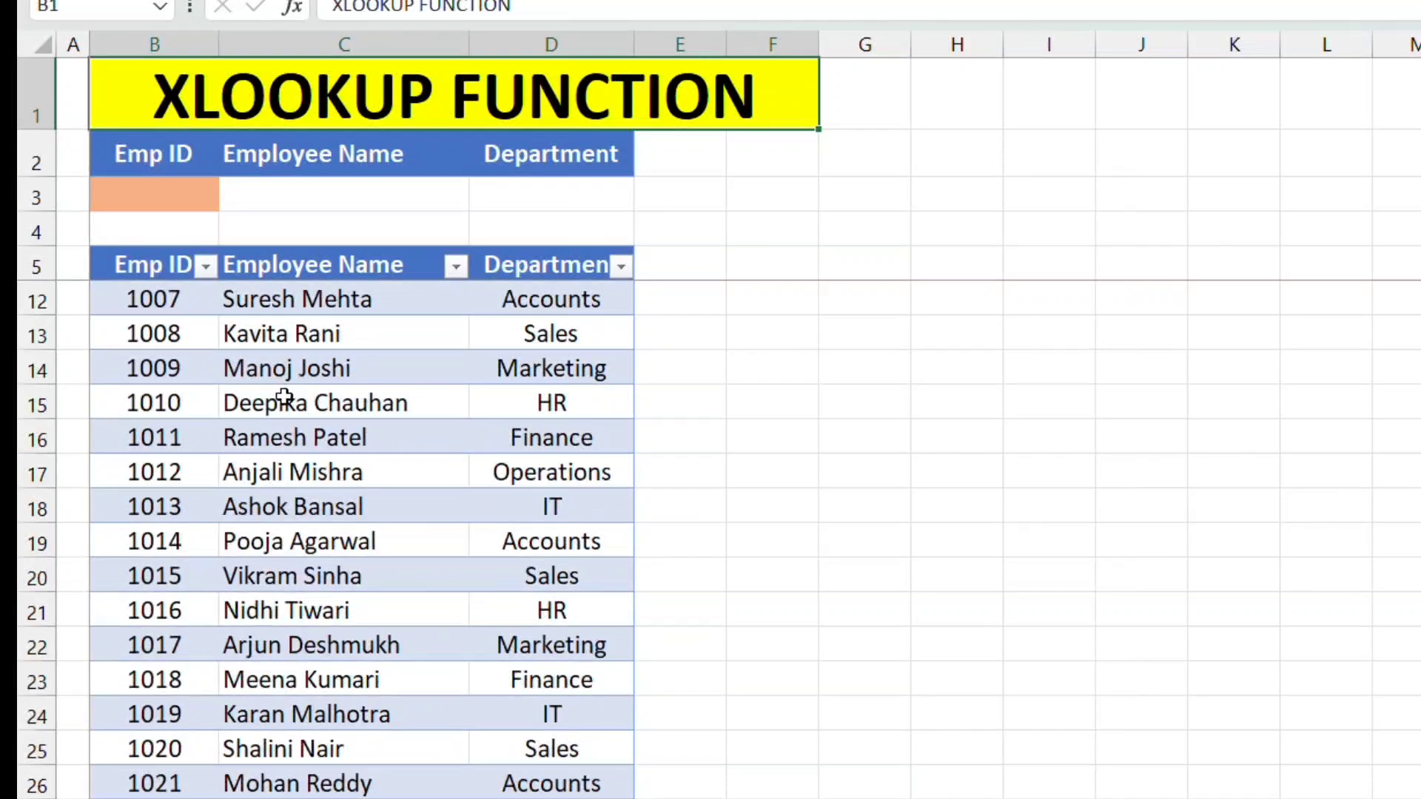
{"action": "left_click", "coordinate": [244, 460]}
{"action": "left_click", "coordinate": [176, 404]}
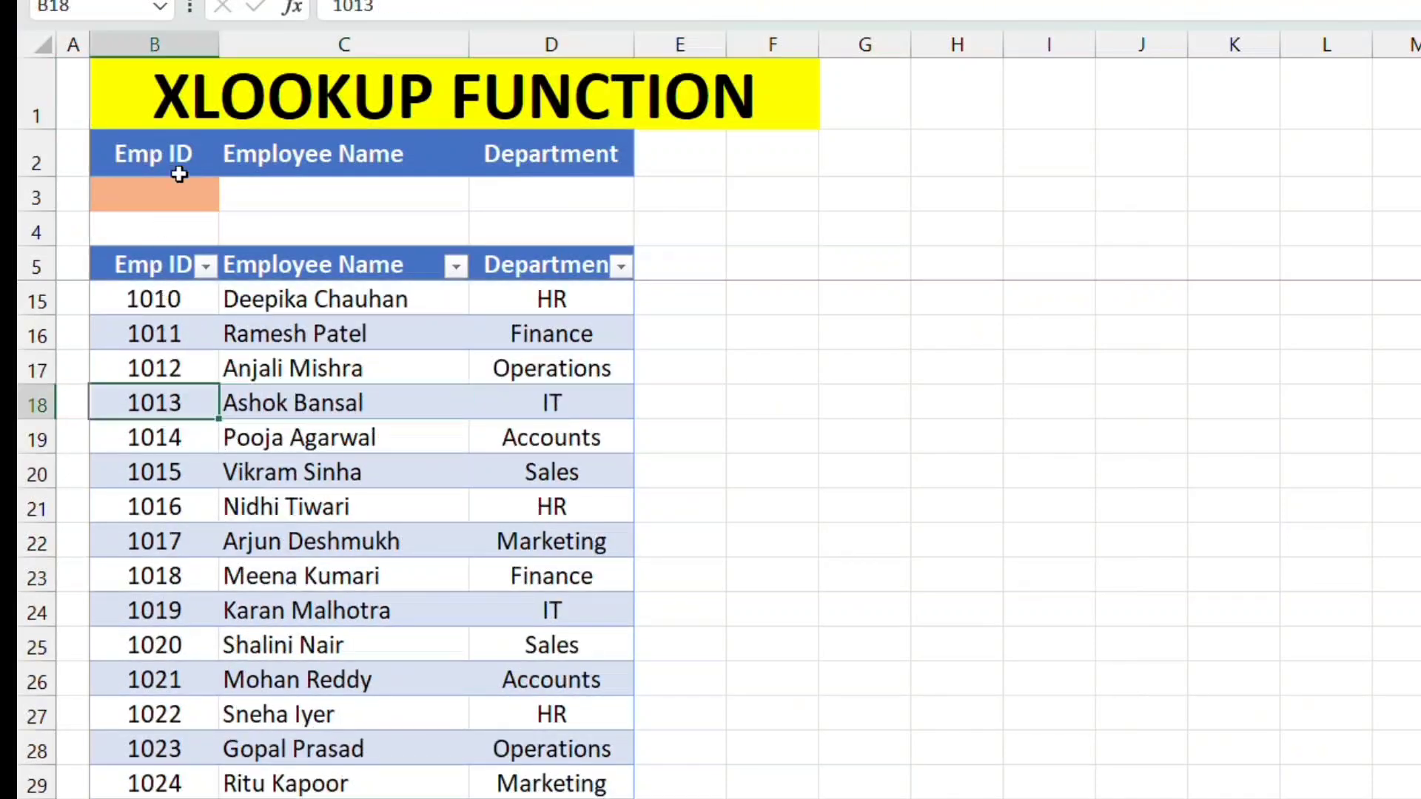
{"action": "left_click", "coordinate": [185, 45]}
{"action": "left_click", "coordinate": [292, 300]}
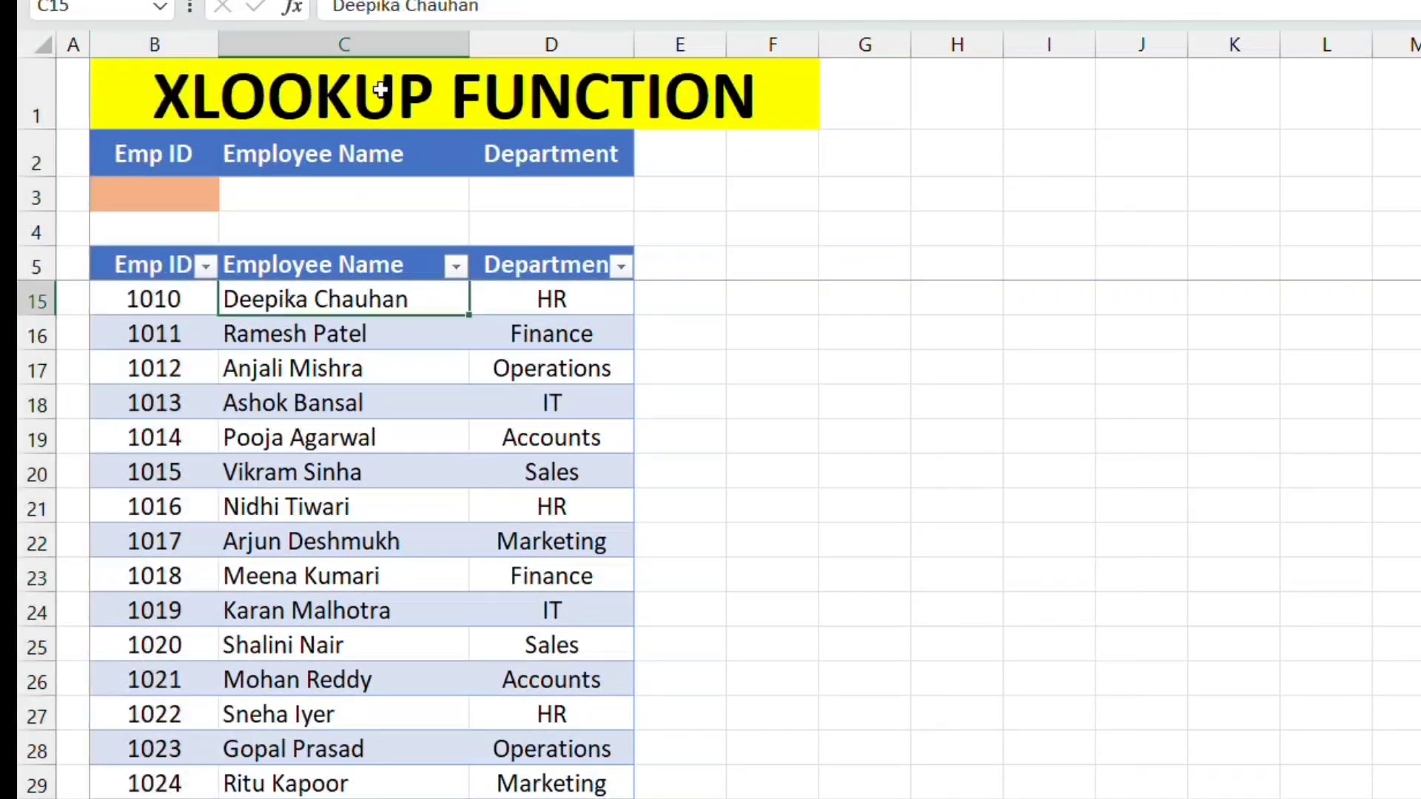
{"action": "left_click", "coordinate": [380, 44]}
{"action": "left_click", "coordinate": [548, 362]}
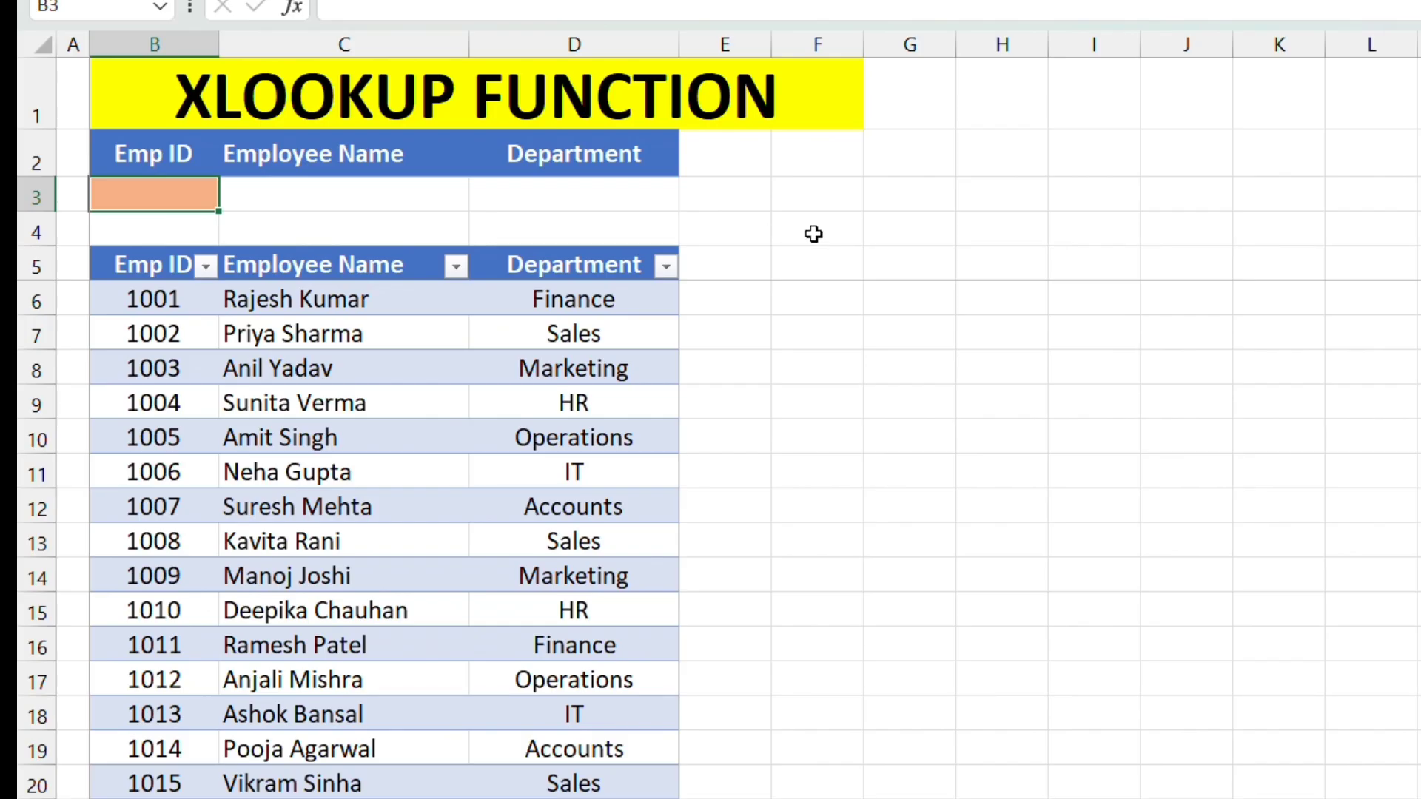
- Compare the lookup cells in row 3 with the matching columns of the employee table below
{"action": "left_click", "coordinate": [251, 225]}
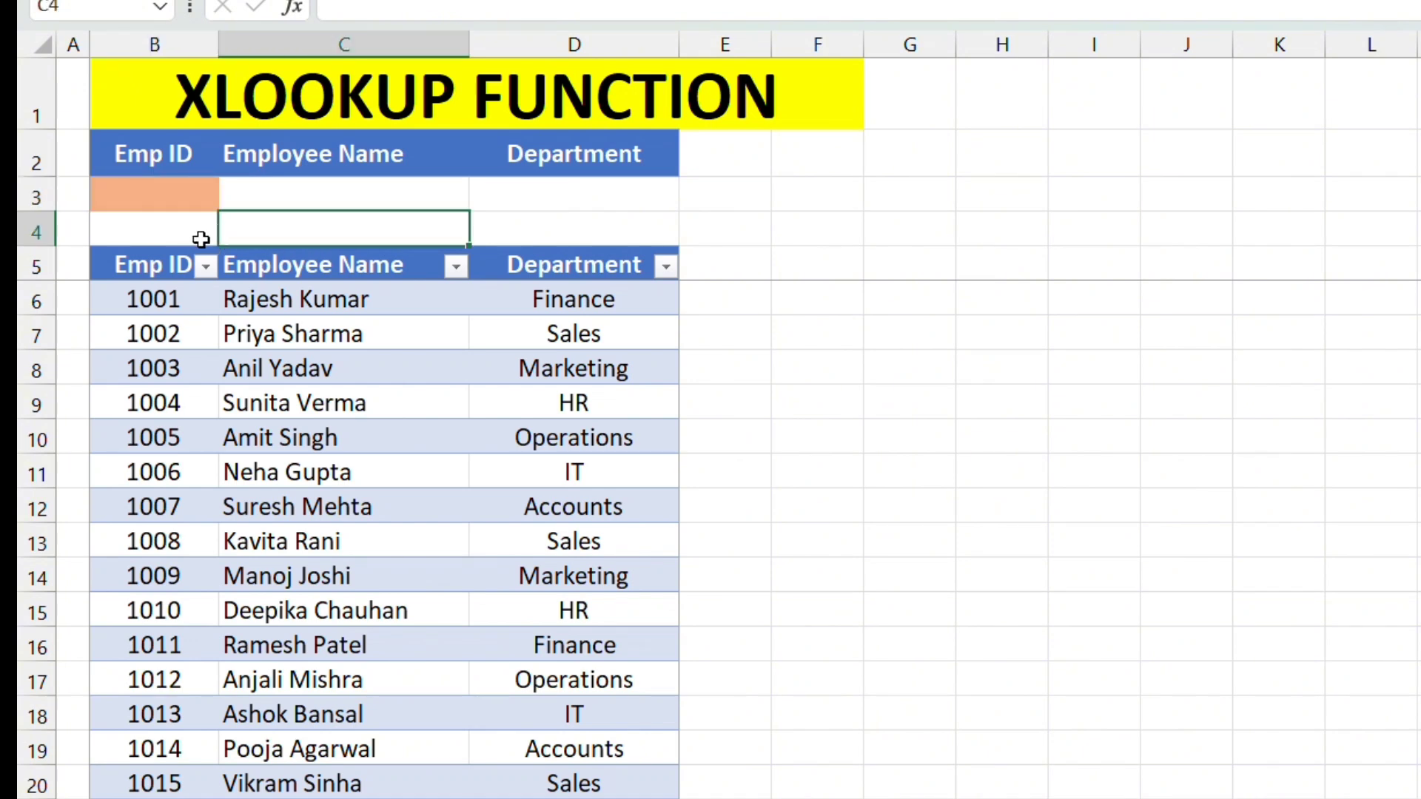
{"action": "scroll", "coordinate": [300, 406], "scroll_direction": "down", "scroll_amount": 1}
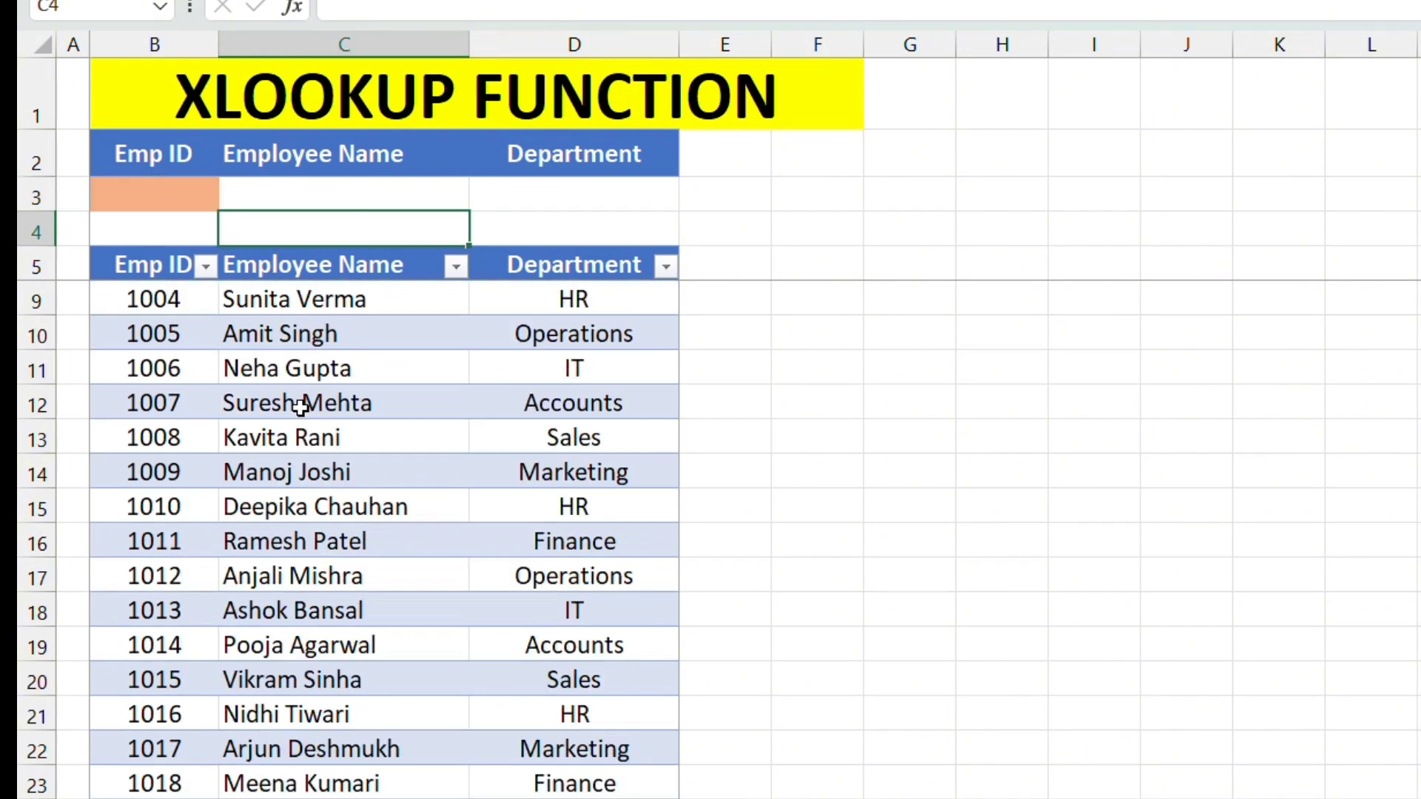
{"action": "scroll", "coordinate": [299, 406], "scroll_direction": "up", "scroll_amount": 1}
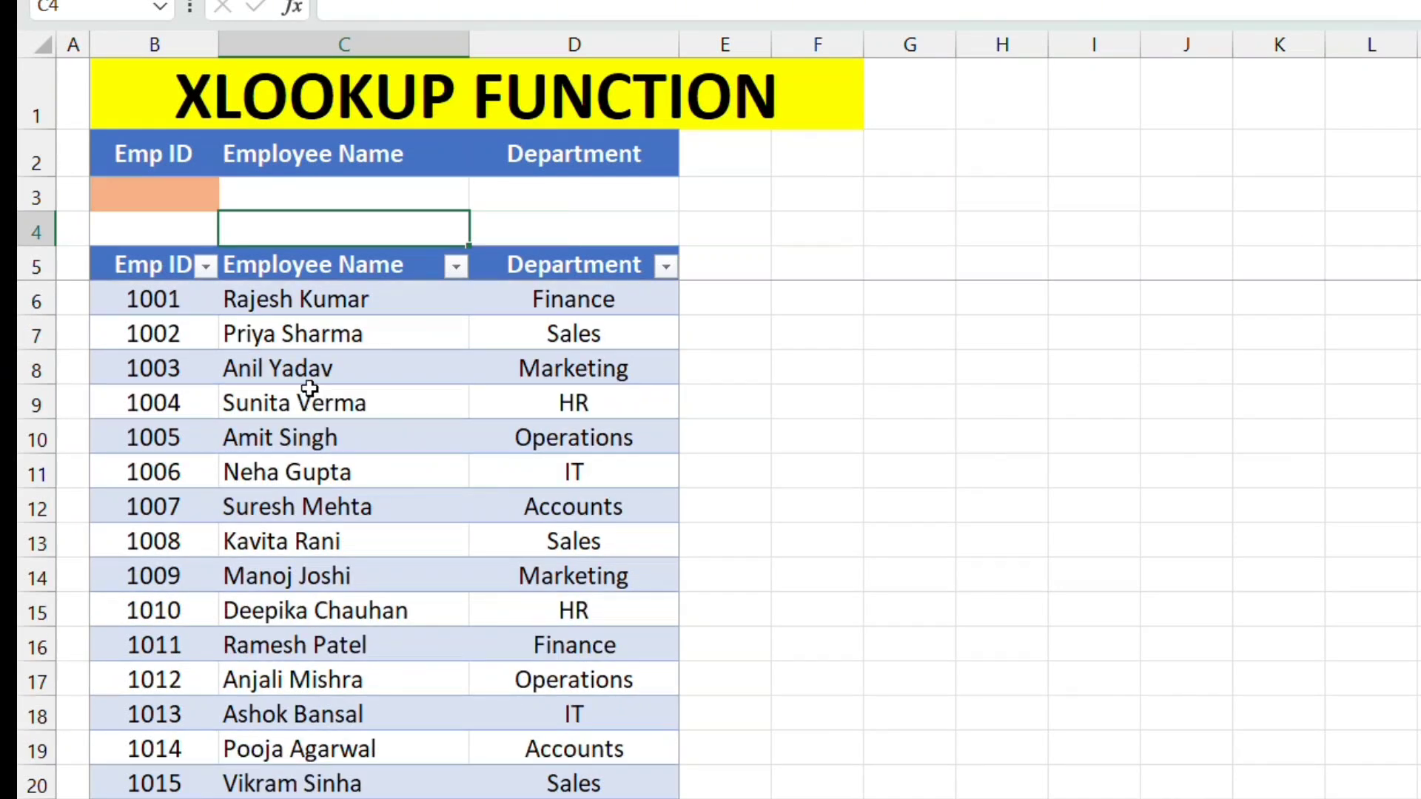
{"action": "scroll", "coordinate": [304, 377], "scroll_direction": "down", "scroll_amount": 1}
{"action": "scroll", "coordinate": [314, 374], "scroll_direction": "up", "scroll_amount": 1}
{"action": "left_click", "coordinate": [572, 307]}
{"action": "left_click", "coordinate": [574, 153]}
{"action": "left_click", "coordinate": [559, 186]}
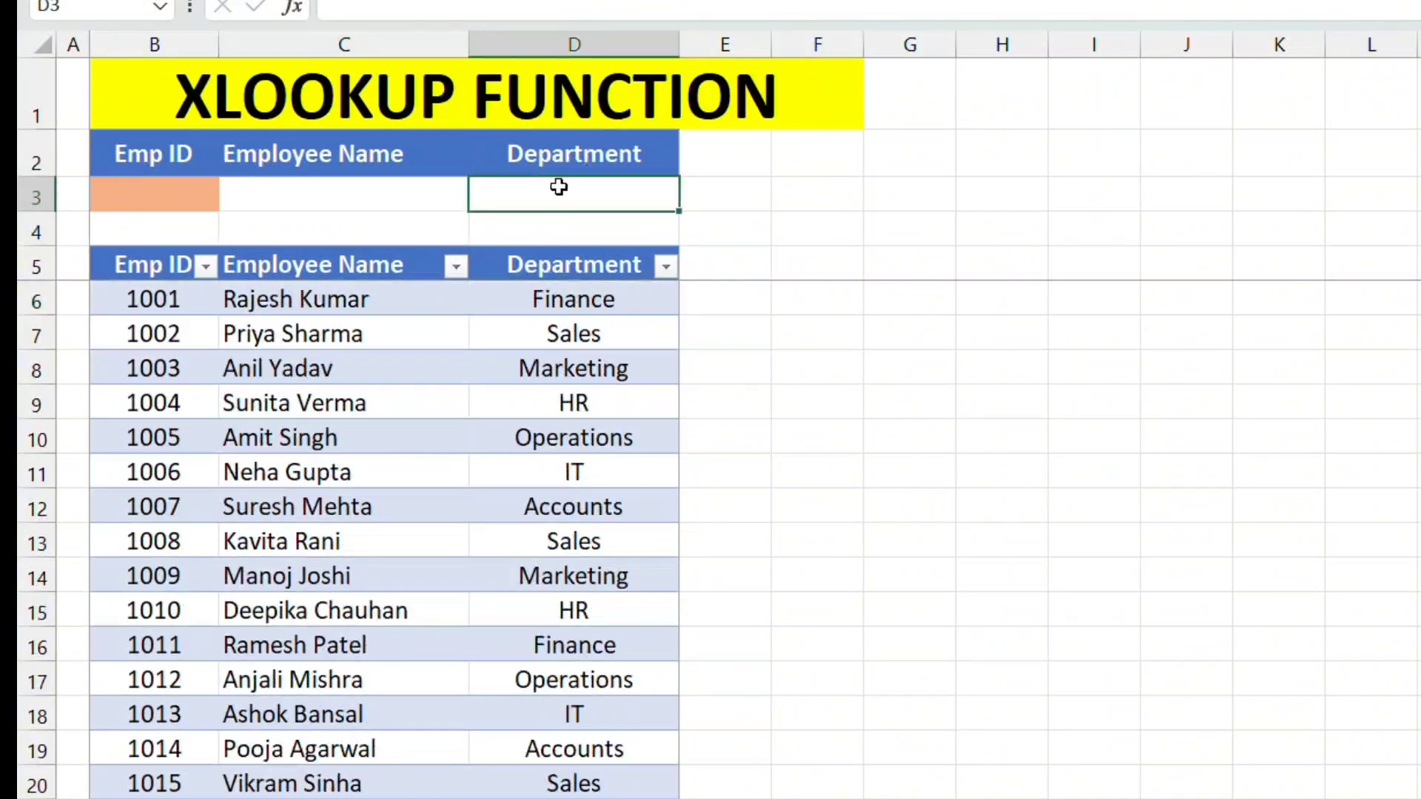
{"action": "left_click", "coordinate": [376, 195]}
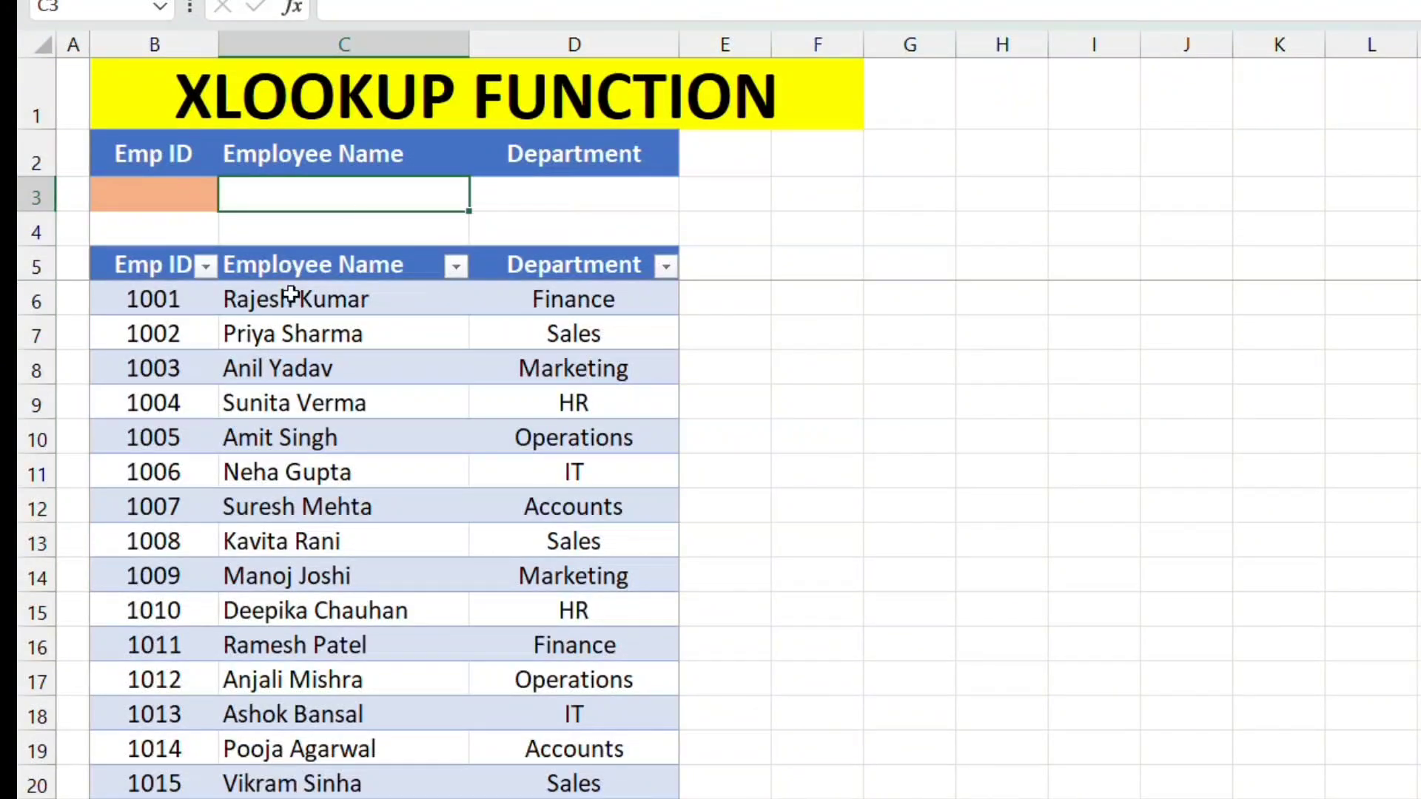
- Review worksheet columns B, C and D one by one as the ID, name and department sources for the lookup
{"action": "scroll", "coordinate": [171, 333], "scroll_direction": "down", "scroll_amount": 2}
{"action": "scroll", "coordinate": [171, 337], "scroll_direction": "down", "scroll_amount": 1}
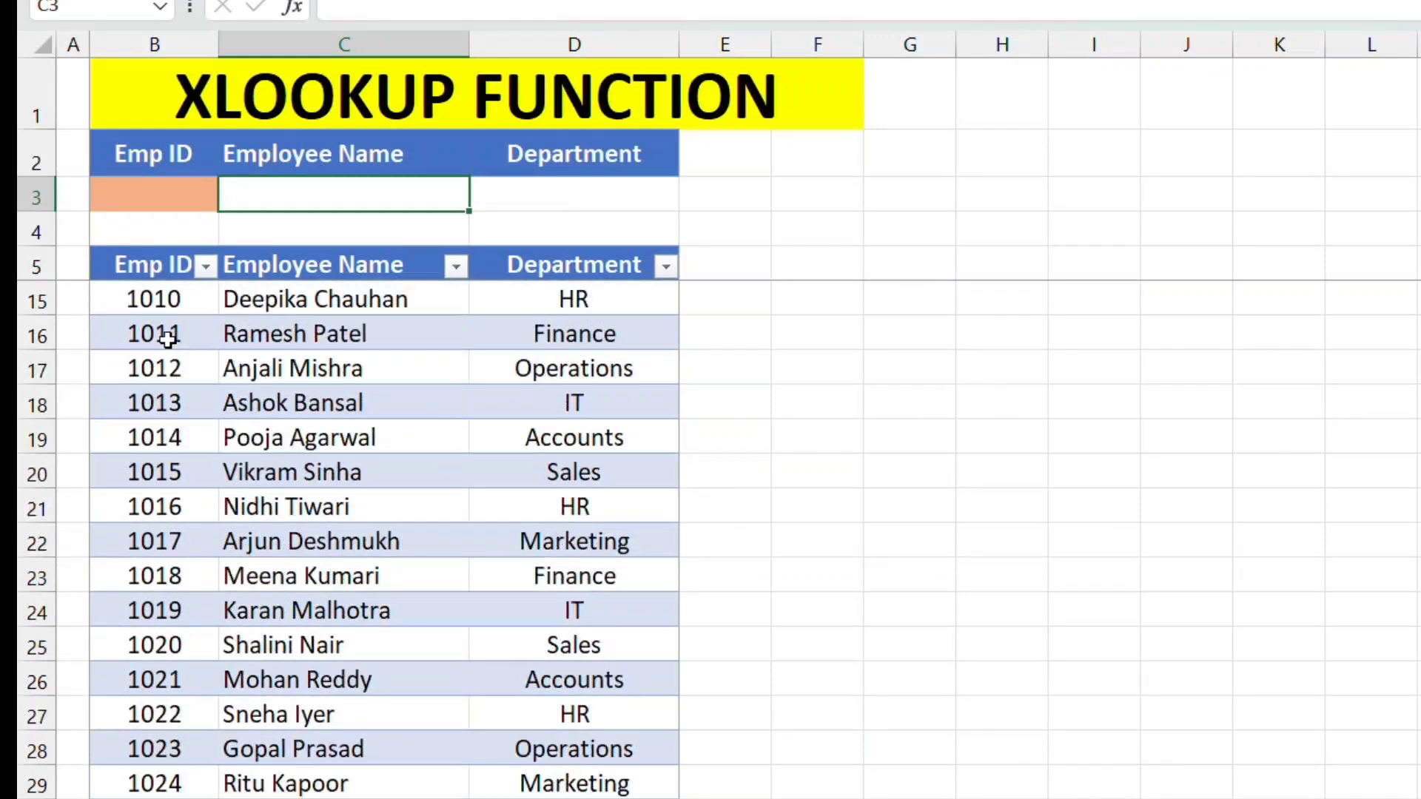
{"action": "left_click", "coordinate": [158, 46]}
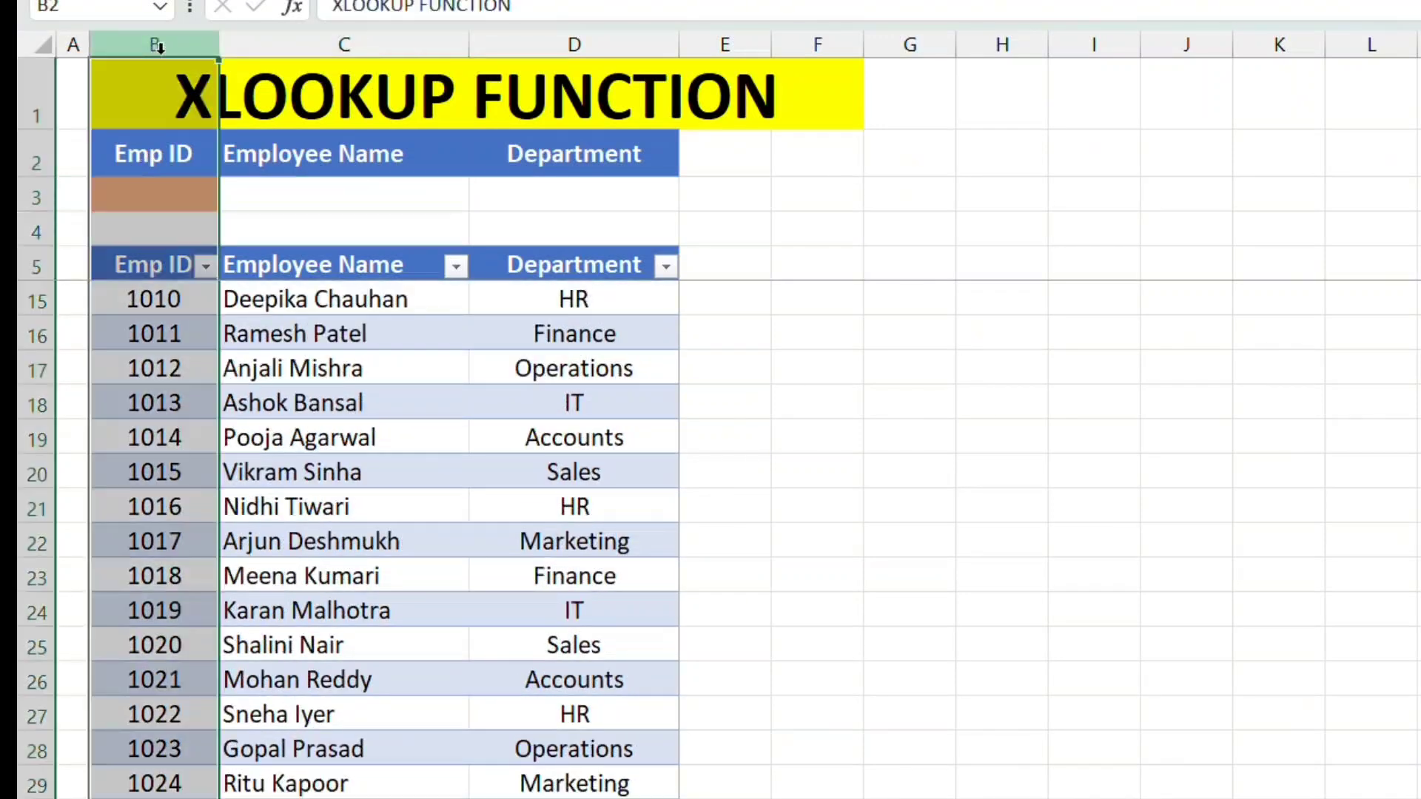
{"action": "left_click", "coordinate": [149, 296]}
{"action": "left_click", "coordinate": [146, 263]}
{"action": "left_click", "coordinate": [318, 266]}
{"action": "left_click", "coordinate": [385, 47]}
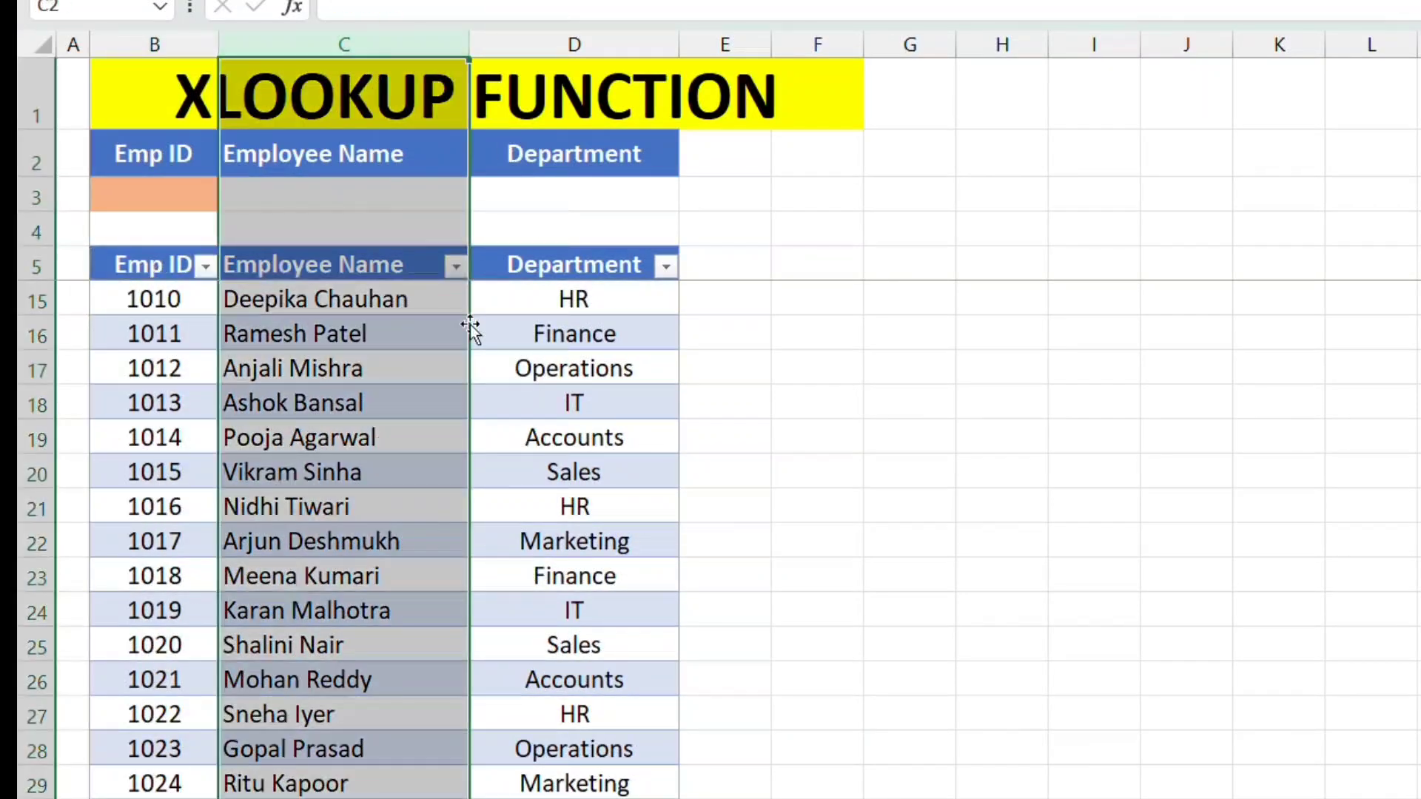
{"action": "left_click", "coordinate": [457, 337]}
{"action": "left_click", "coordinate": [561, 291]}
{"action": "left_click", "coordinate": [574, 41]}
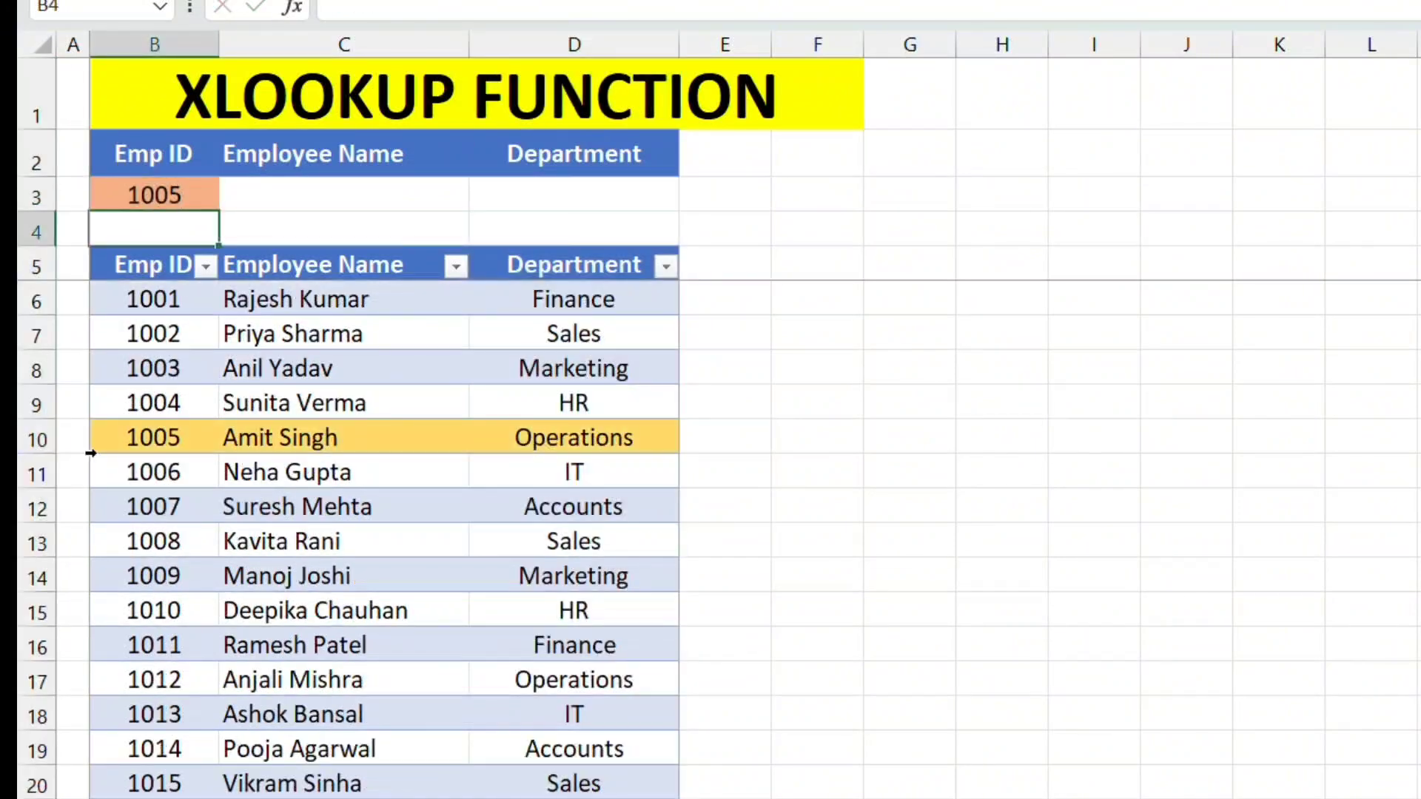
- Enter an XLOOKUP formula in C3 that looks up B3 in Table1's full Emp ID column and returns the Employee Name column
{"action": "left_click", "coordinate": [265, 185]}
{"action": "type", "text": "="}
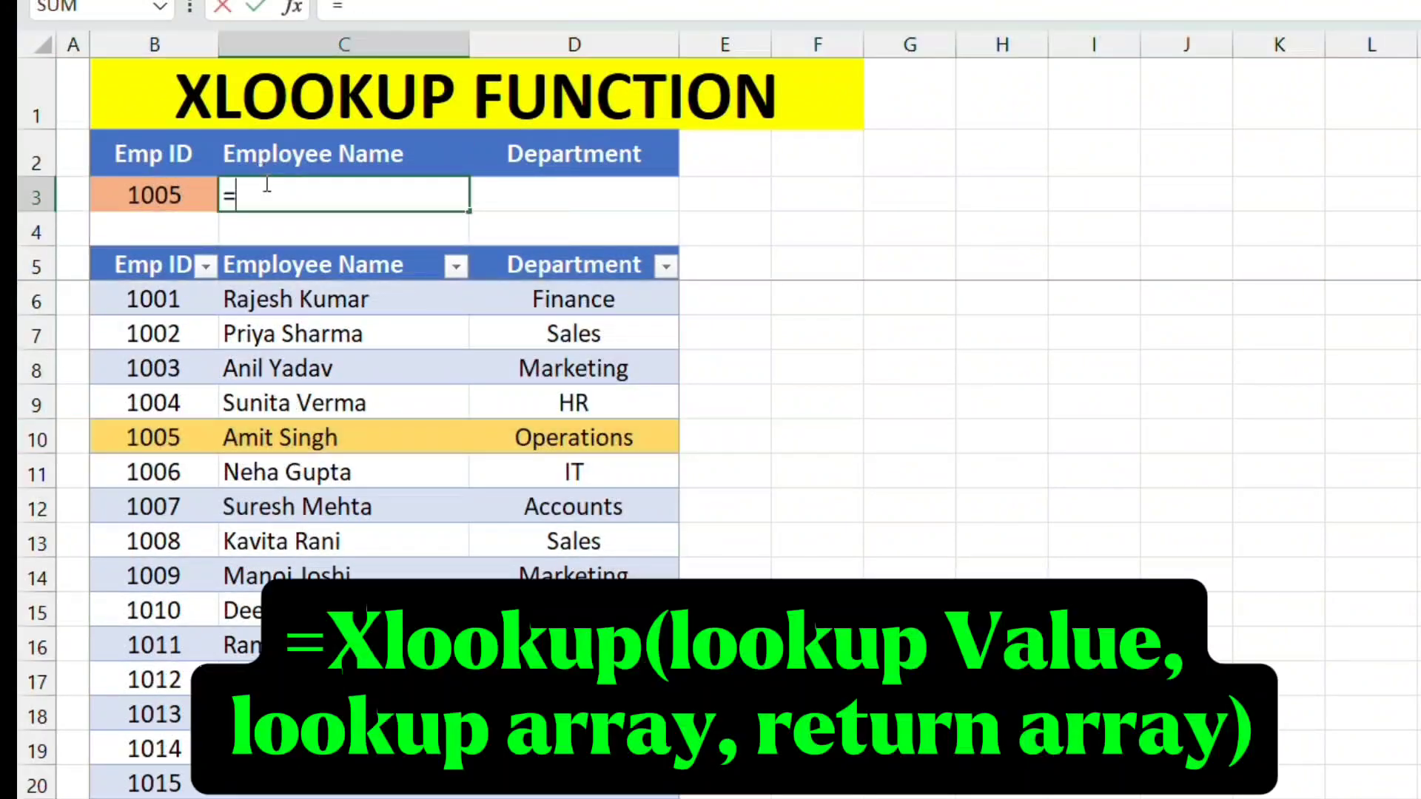
{"action": "type", "text": "xlookup("}
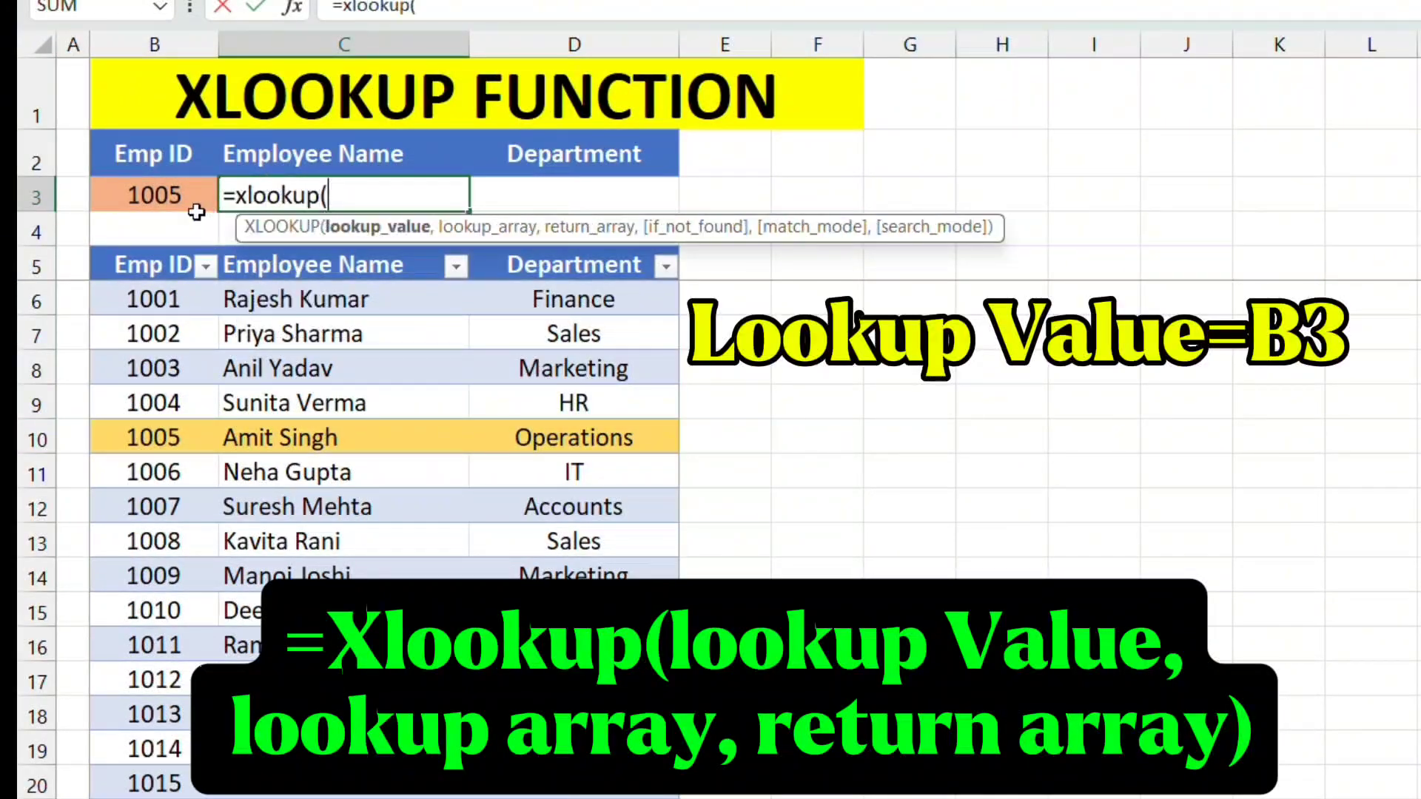
{"action": "left_click", "coordinate": [163, 194]}
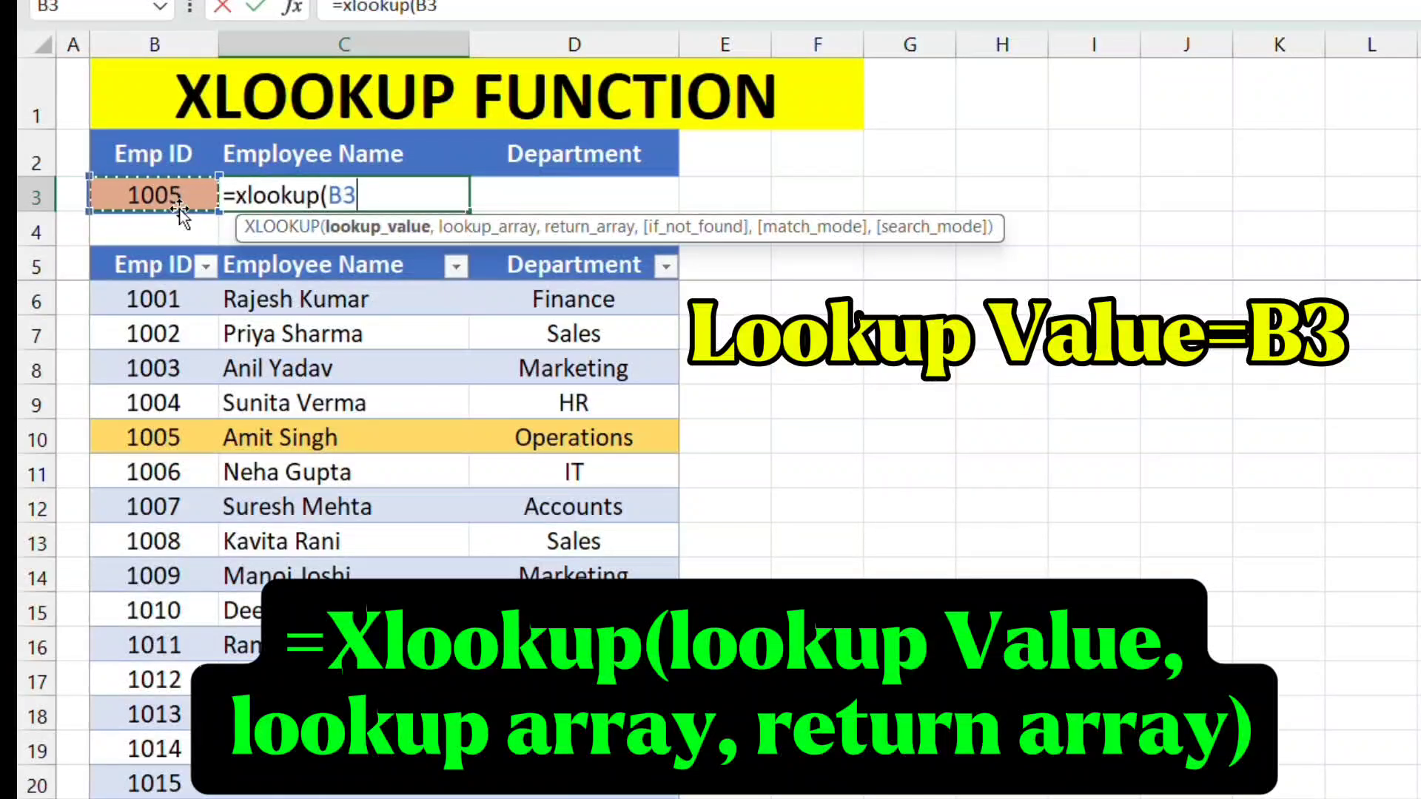
{"action": "type", "text": ","}
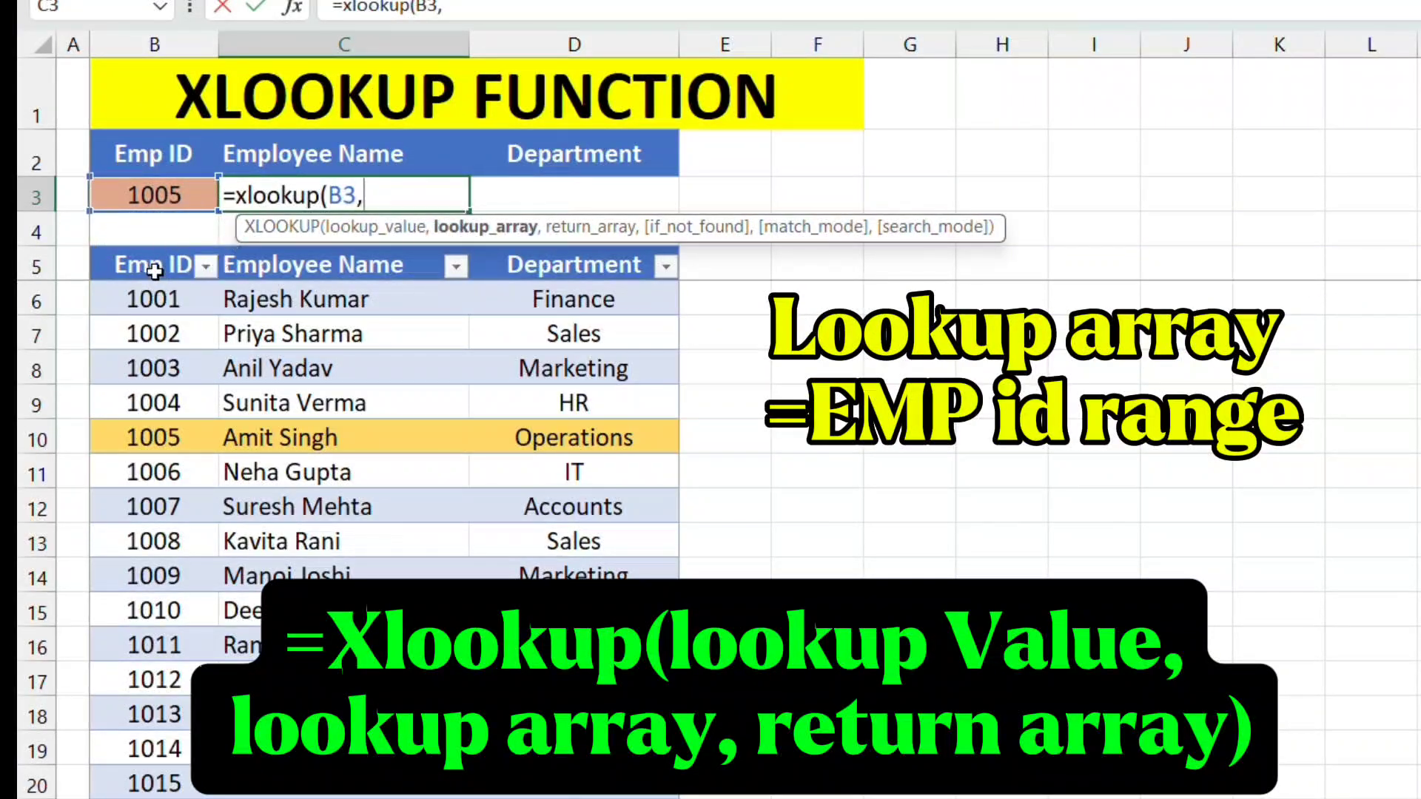
{"action": "left_click_drag", "start_coordinate": [154, 271], "coordinate": [142, 753]}
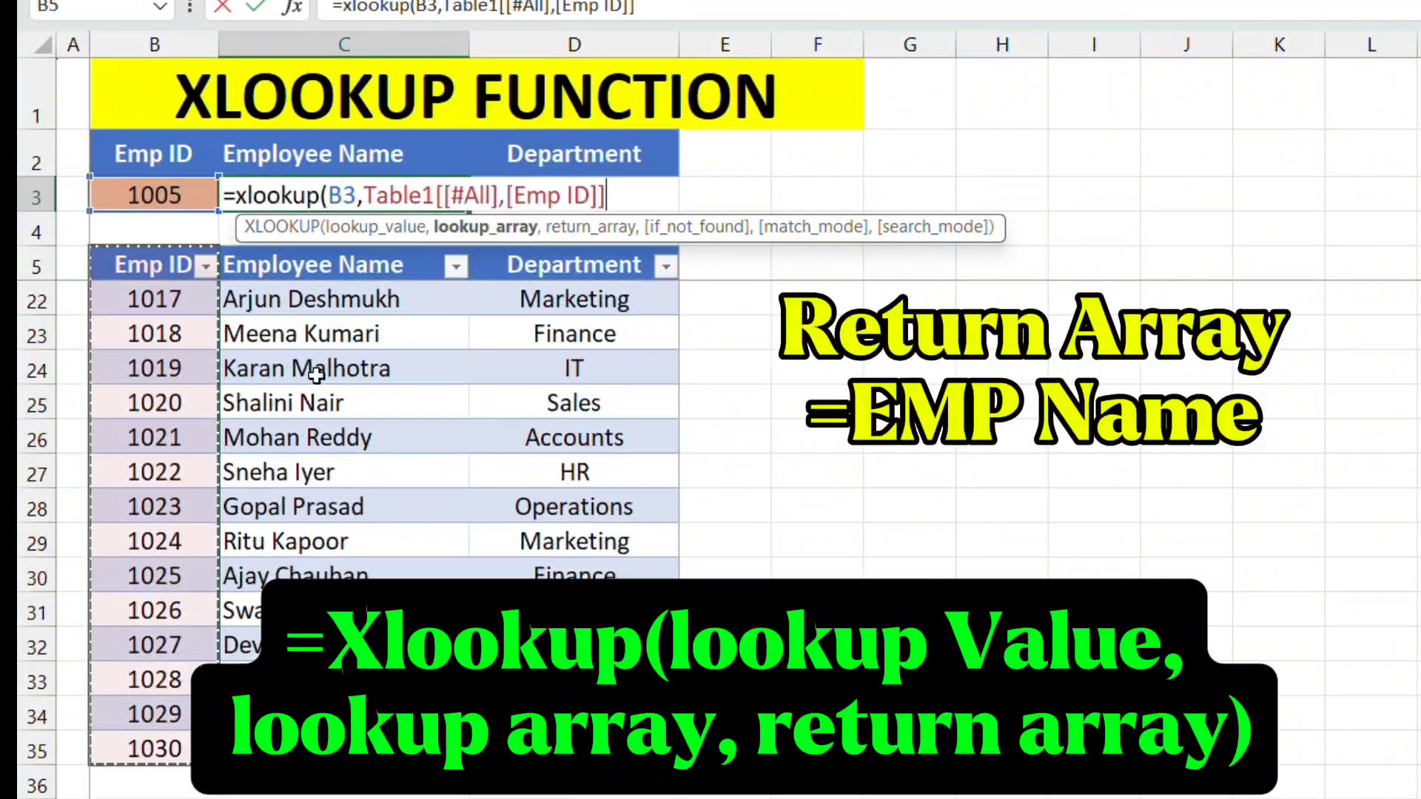
{"action": "type", "text": ","}
{"action": "scroll", "coordinate": [319, 374], "scroll_direction": "up", "scroll_amount": 5}
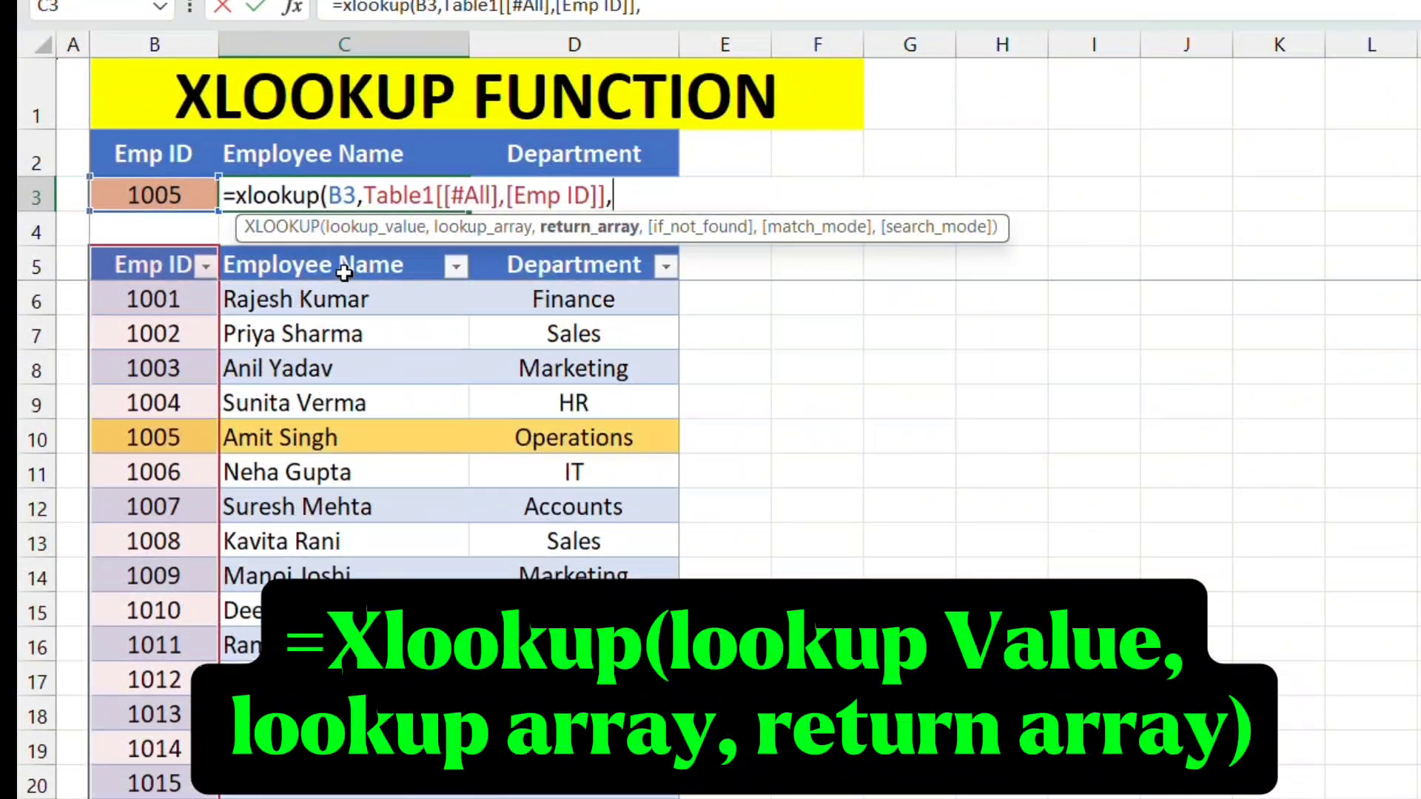
{"action": "left_click_drag", "start_coordinate": [348, 265], "coordinate": [343, 764]}
{"action": "type", "text": ")"}
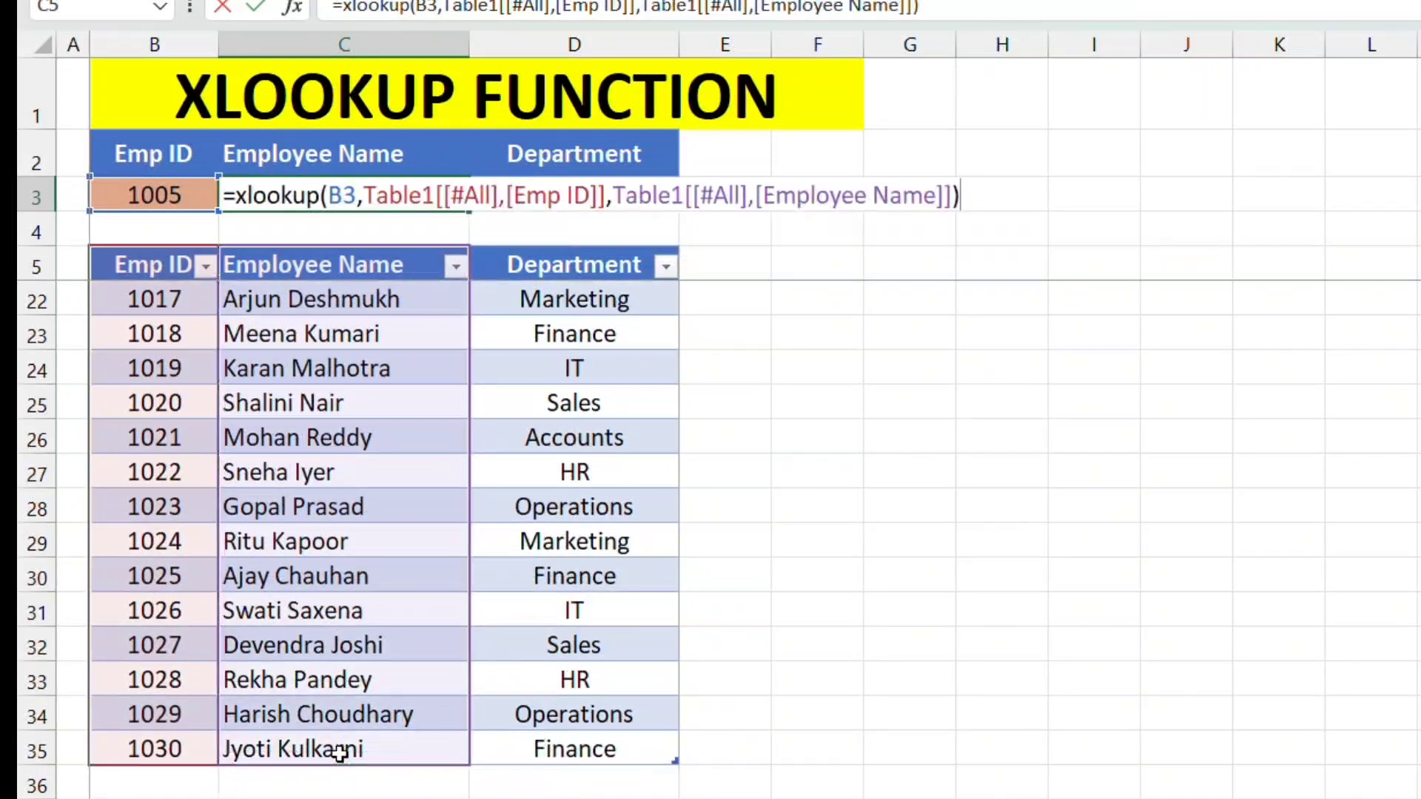
{"action": "key", "text": "Return"}
{"action": "left_click", "coordinate": [308, 210]}
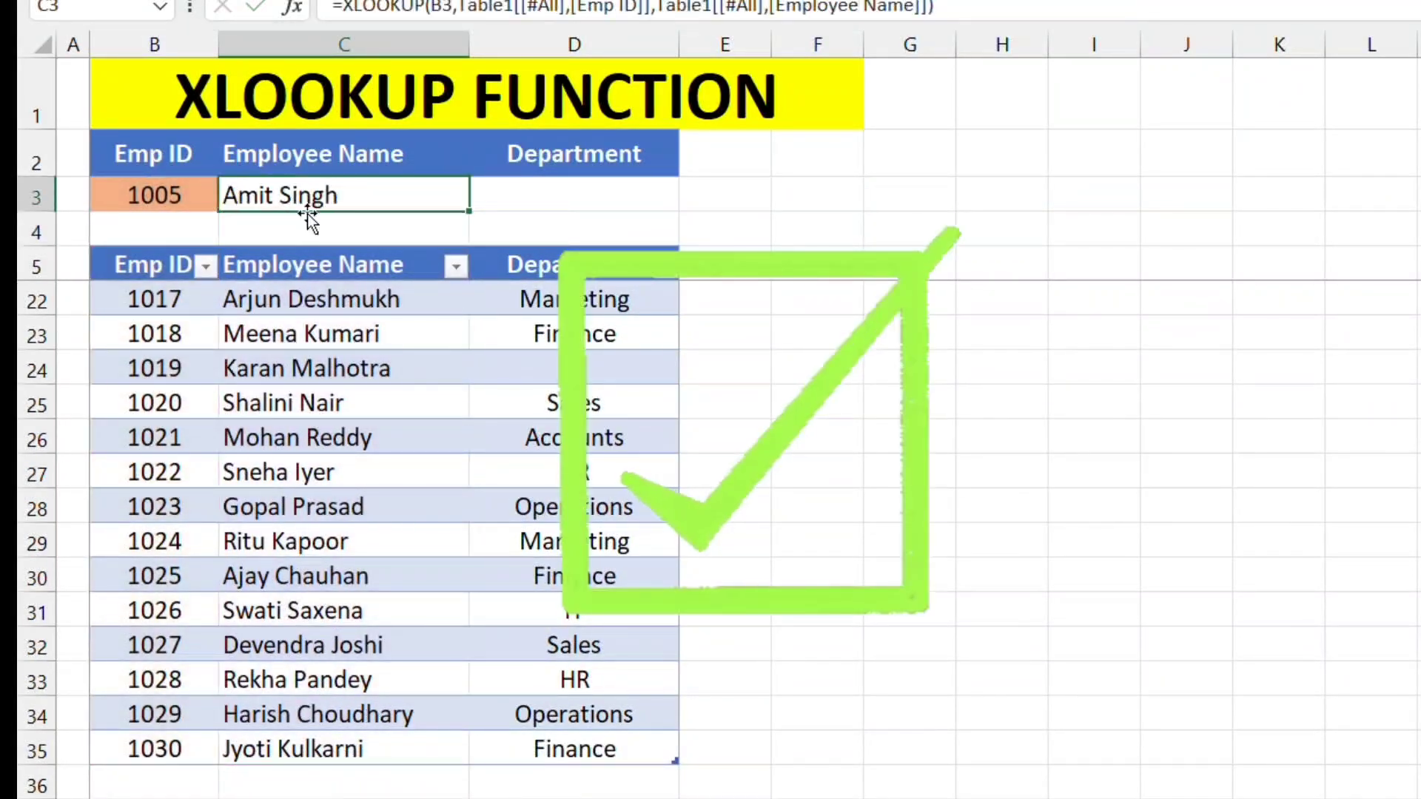
- Try to reuse the Employee Name XLOOKUP formula from C3 in D3, and clear it from the cell
{"action": "scroll", "coordinate": [363, 614], "scroll_direction": "up", "scroll_amount": 5}
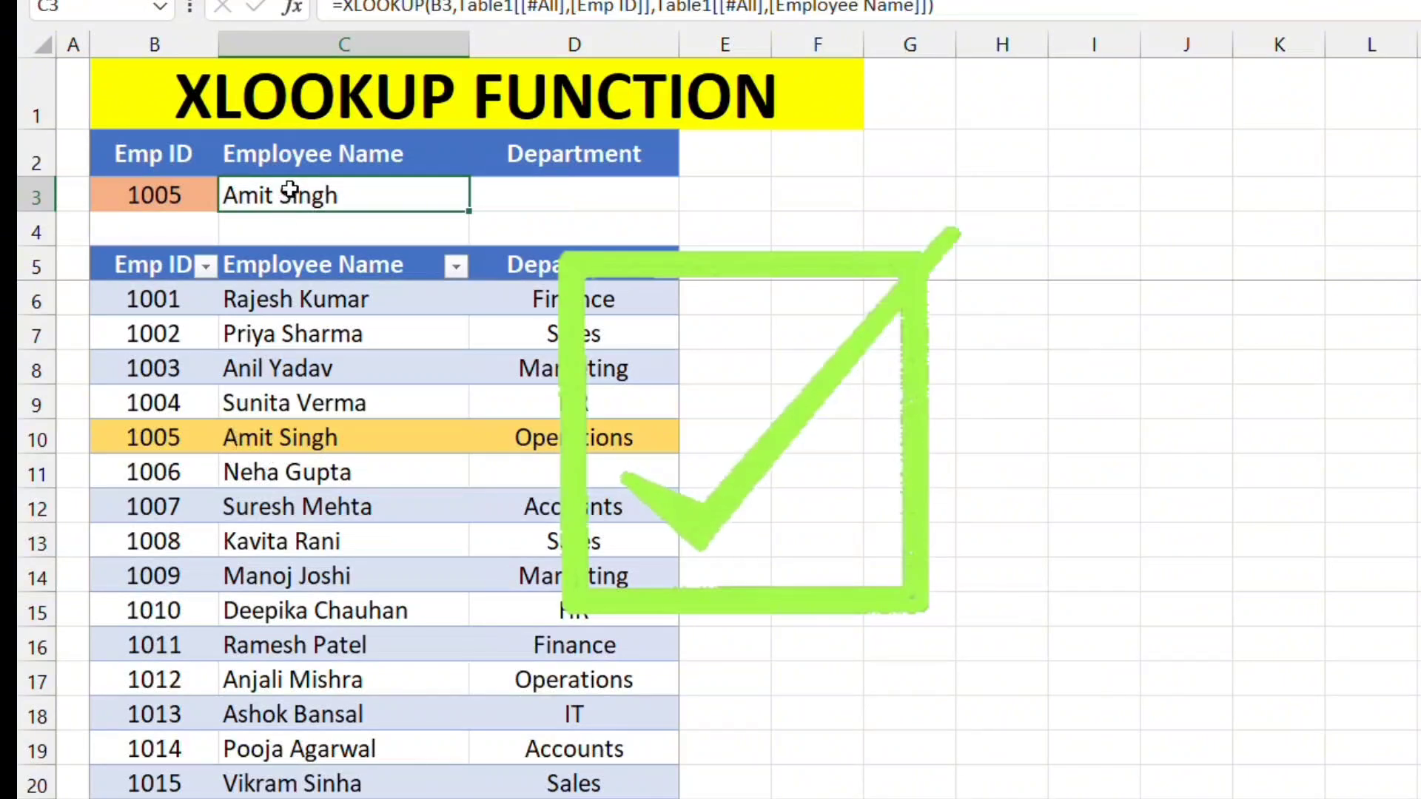
{"action": "left_click", "coordinate": [546, 200]}
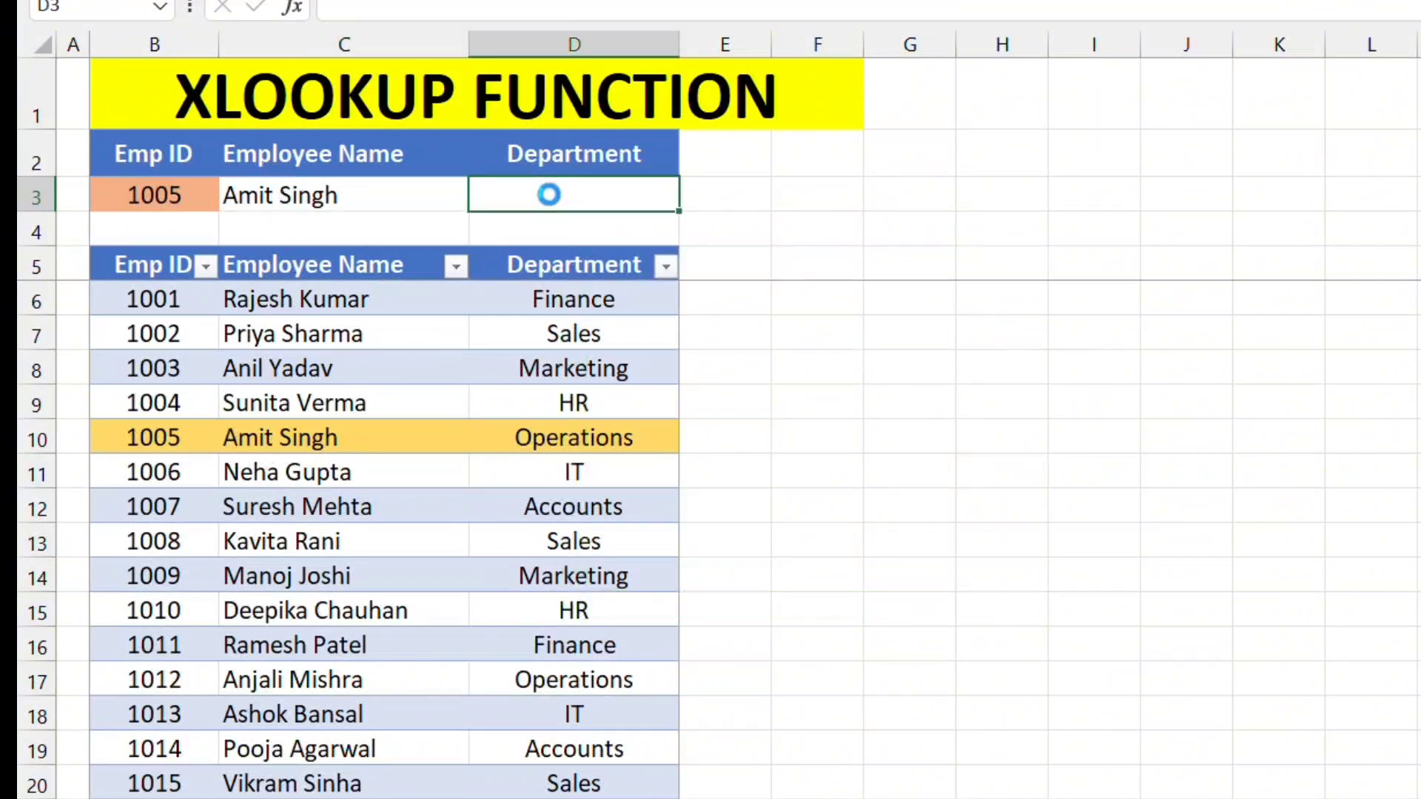
{"action": "type", "text": "=XLOOKUP(C3,Table1[[#All],[Emp ID]],Table1[[#All],[Employee Name]])"}
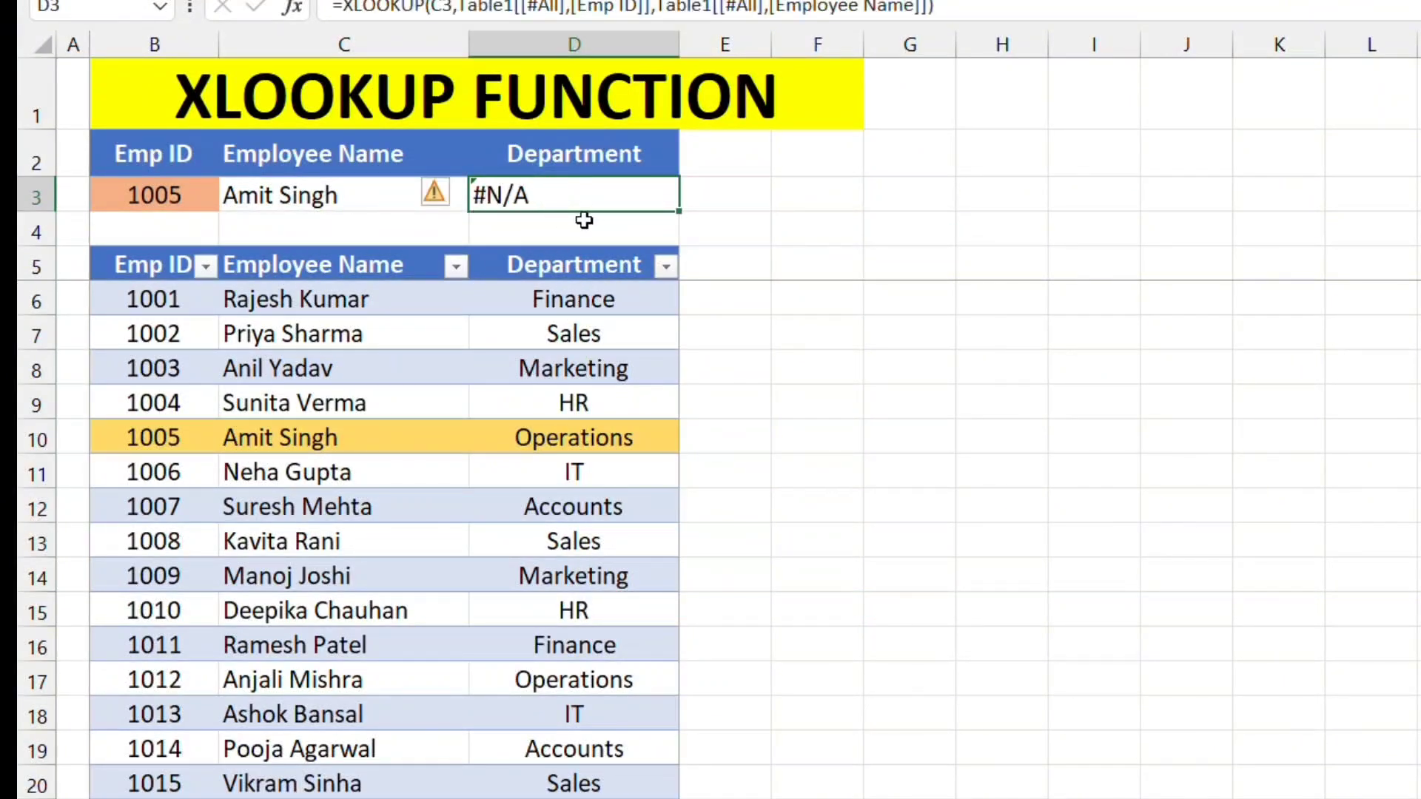
{"action": "key", "text": "Delete"}
- Enter an XLOOKUP formula in D3 that looks up B3 in Table1's full Emp ID column and returns the Department column
{"action": "type", "text": "=xl"}
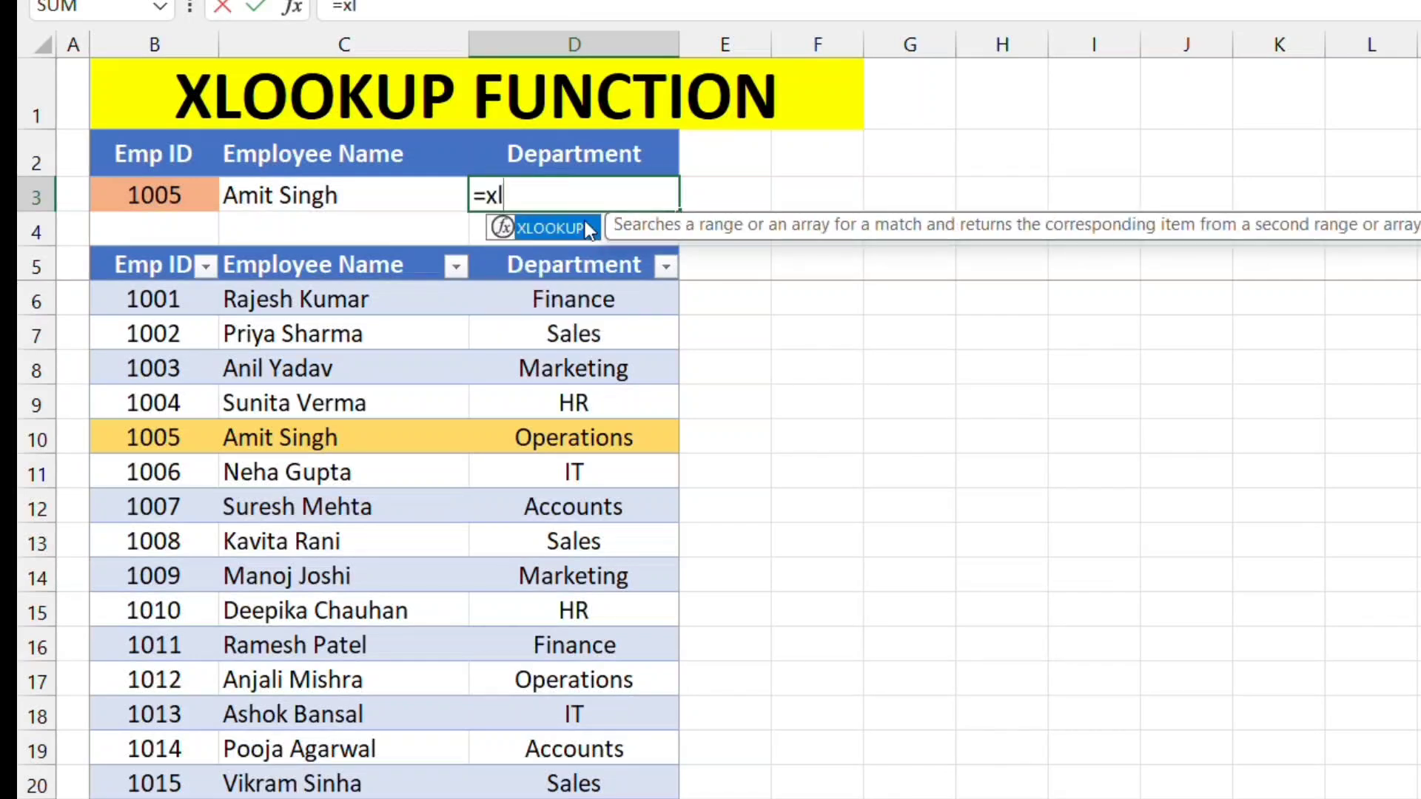
{"action": "type", "text": "ookup("}
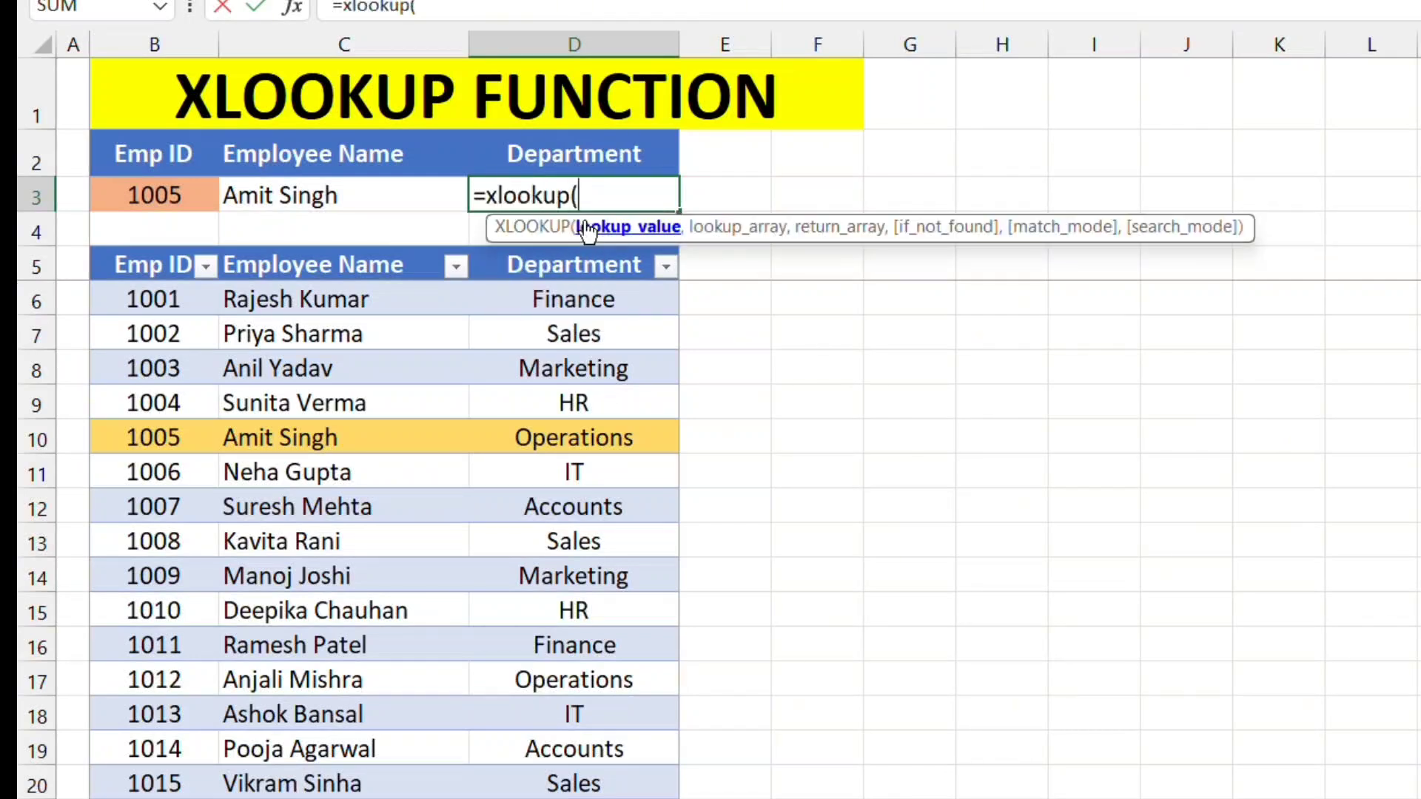
{"action": "left_click", "coordinate": [168, 199]}
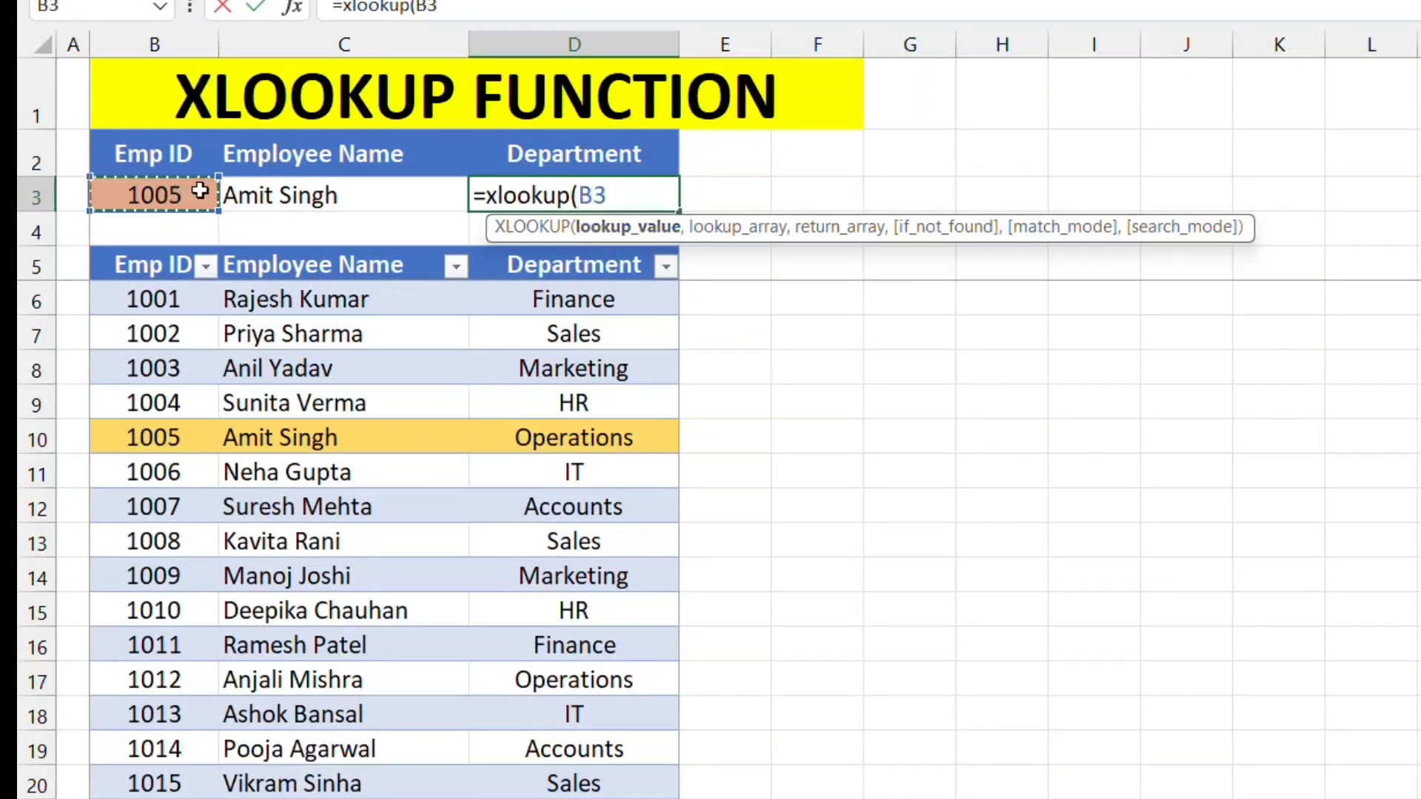
{"action": "type", "text": ","}
{"action": "left_click", "coordinate": [151, 269]}
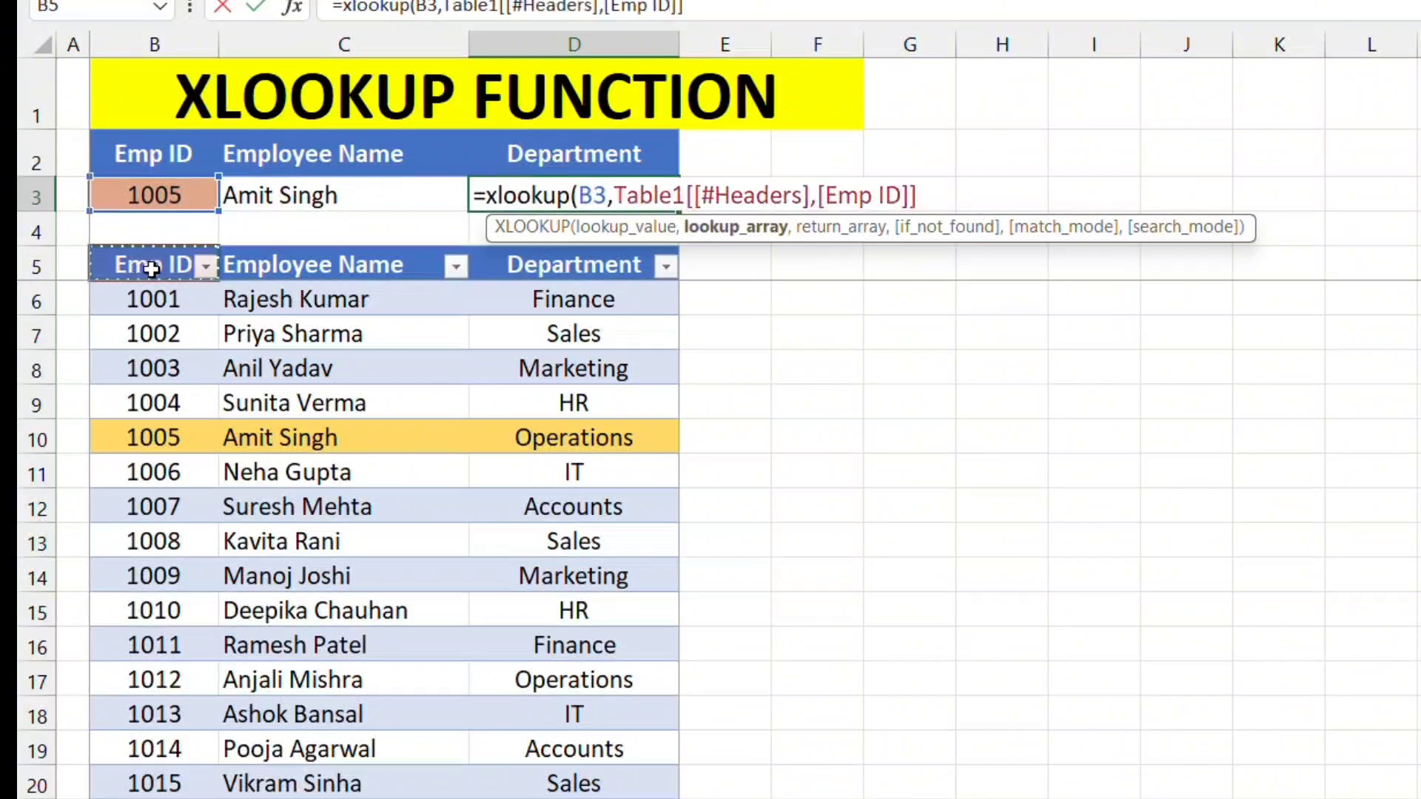
{"action": "left_click_drag", "start_coordinate": [152, 269], "coordinate": [180, 750]}
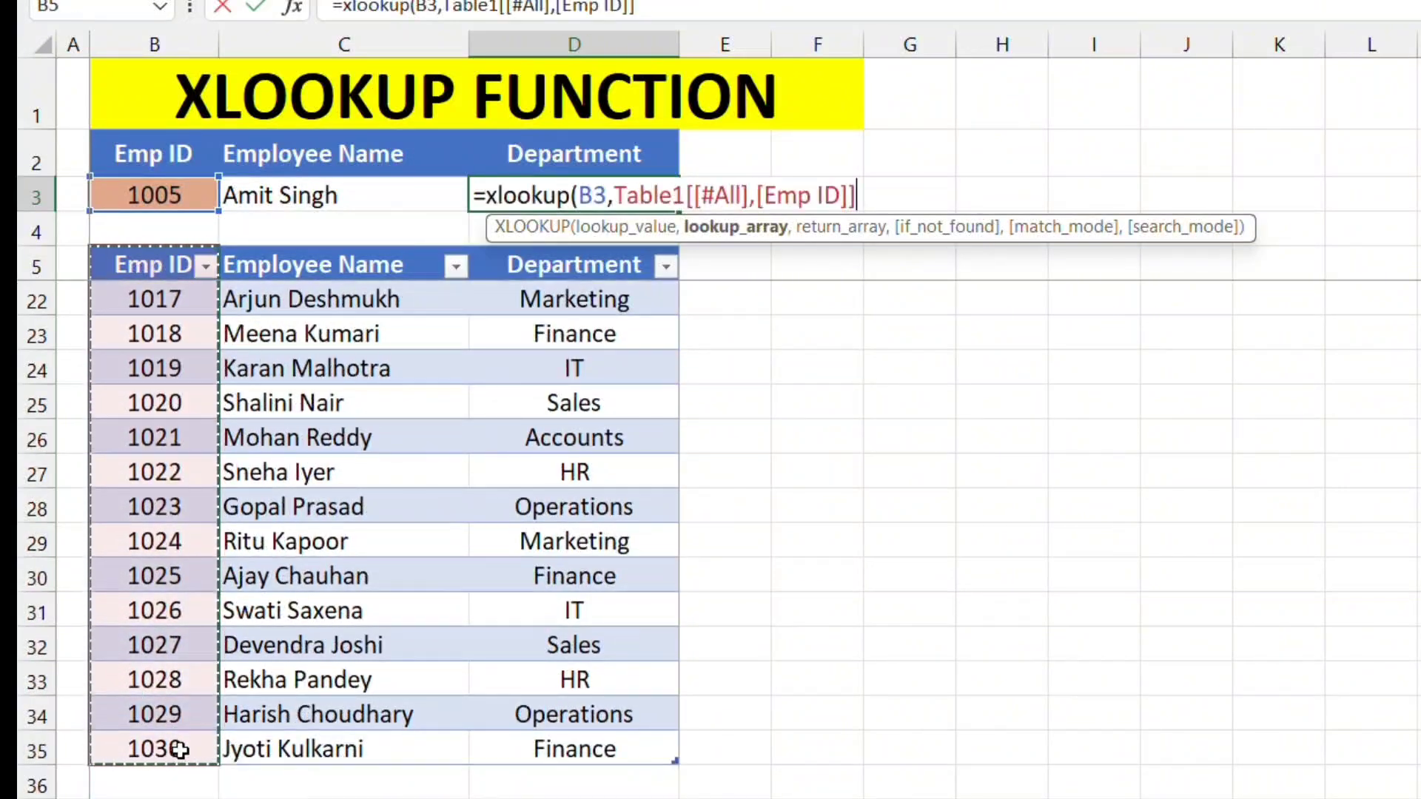
{"action": "type", "text": ","}
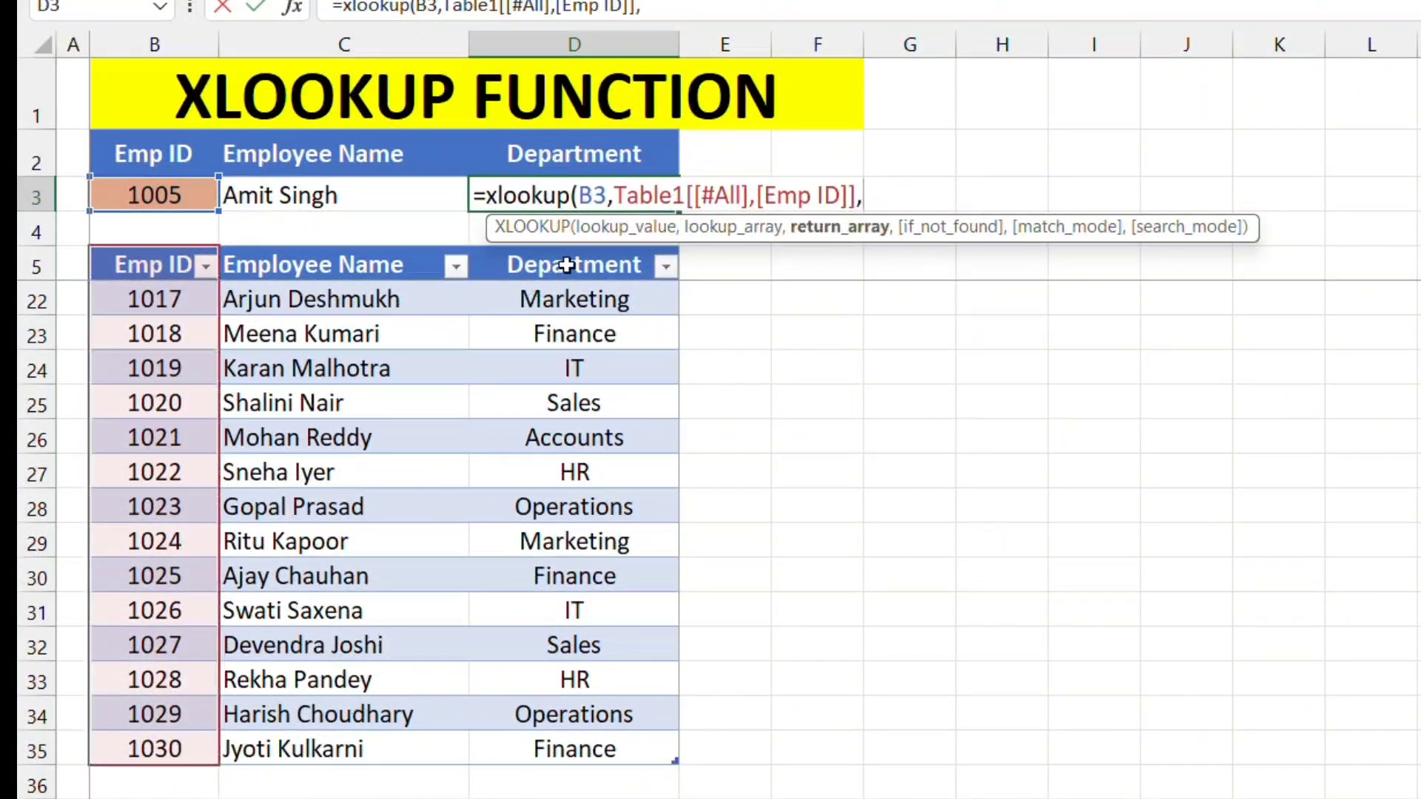
{"action": "left_click_drag", "start_coordinate": [566, 265], "coordinate": [575, 751]}
{"action": "type", "text": ")"}
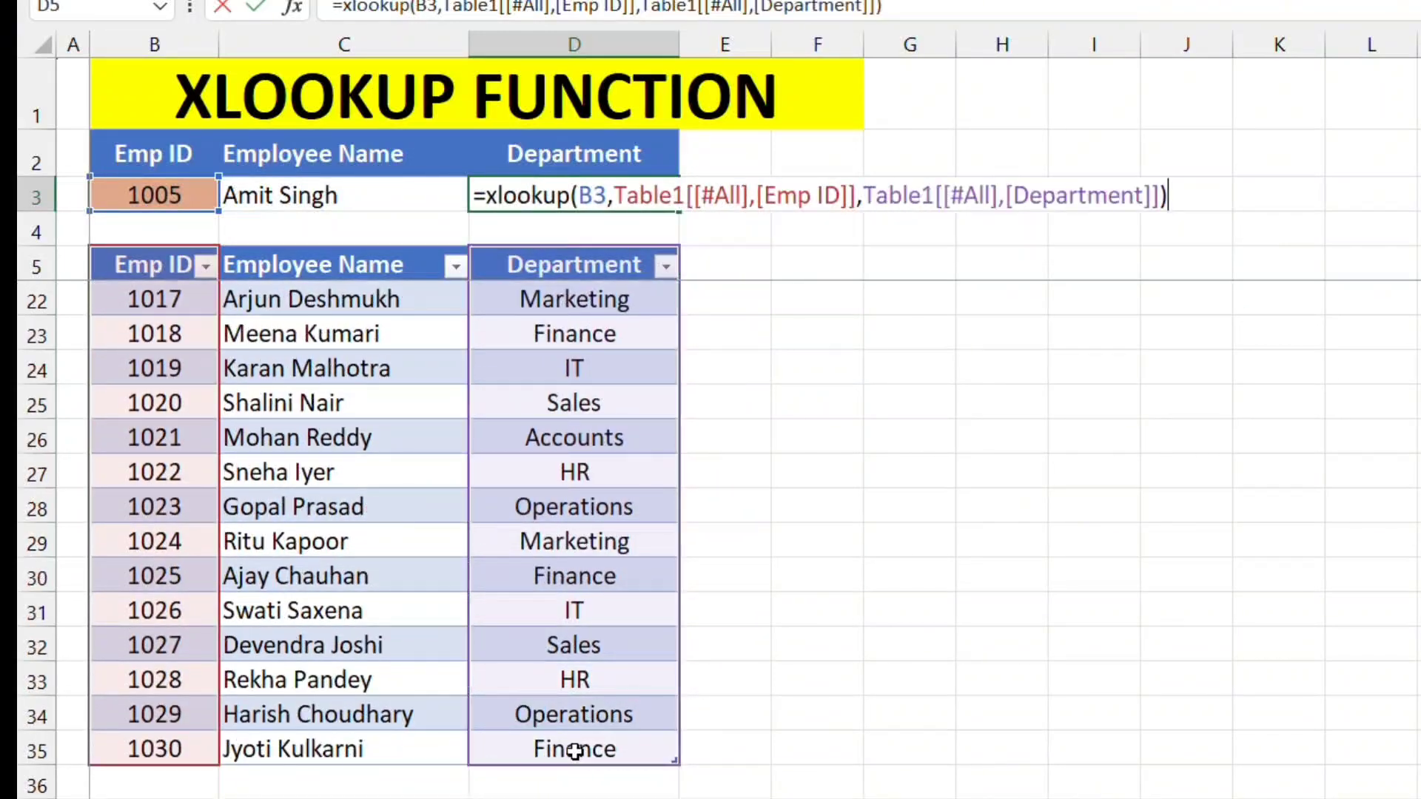
{"action": "key", "text": "Return"}
{"action": "left_click", "coordinate": [572, 195]}
- Select the lookup block B2:D3 with its headers and result cells above the employee table
{"action": "scroll", "coordinate": [187, 239], "scroll_direction": "up", "scroll_amount": 1}
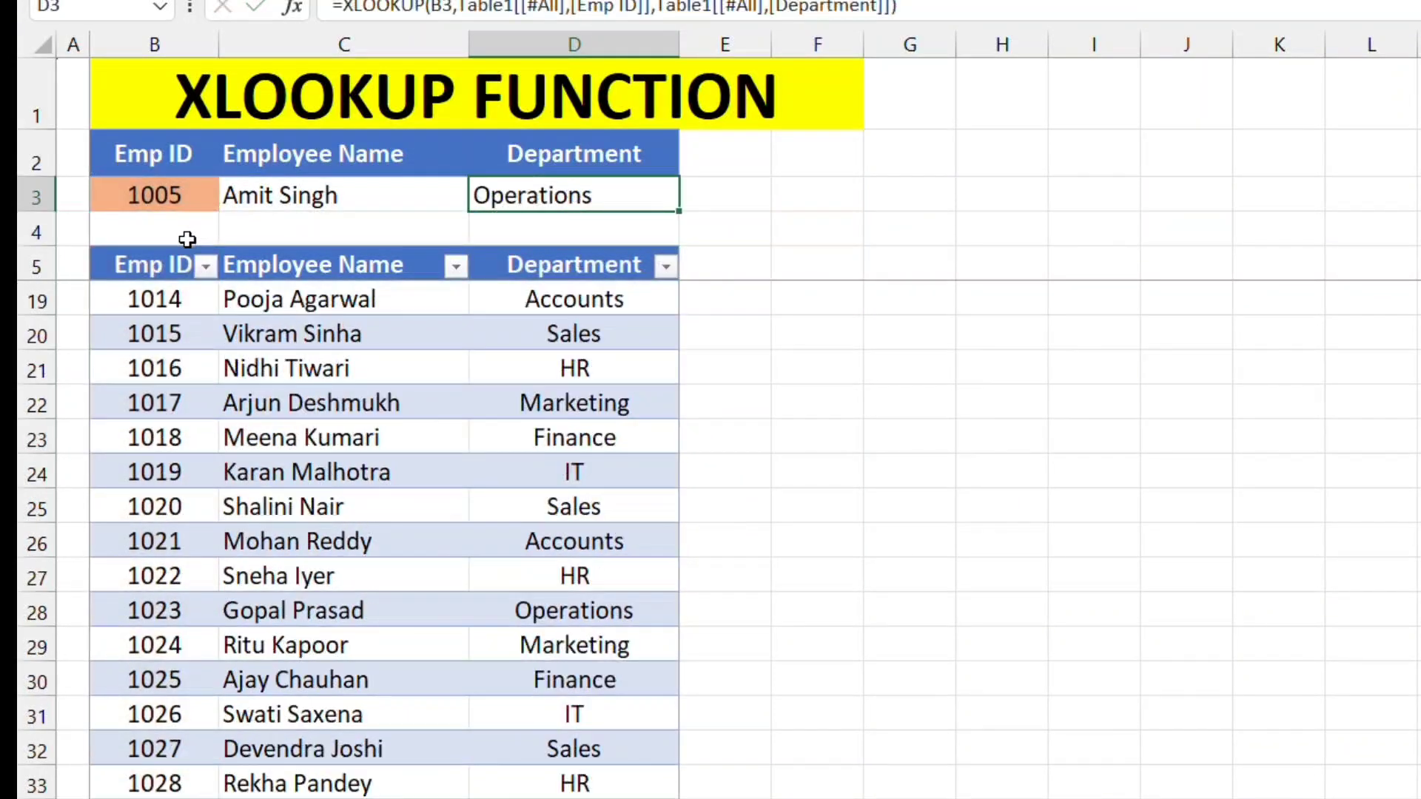
{"action": "scroll", "coordinate": [137, 237], "scroll_direction": "up", "scroll_amount": 5}
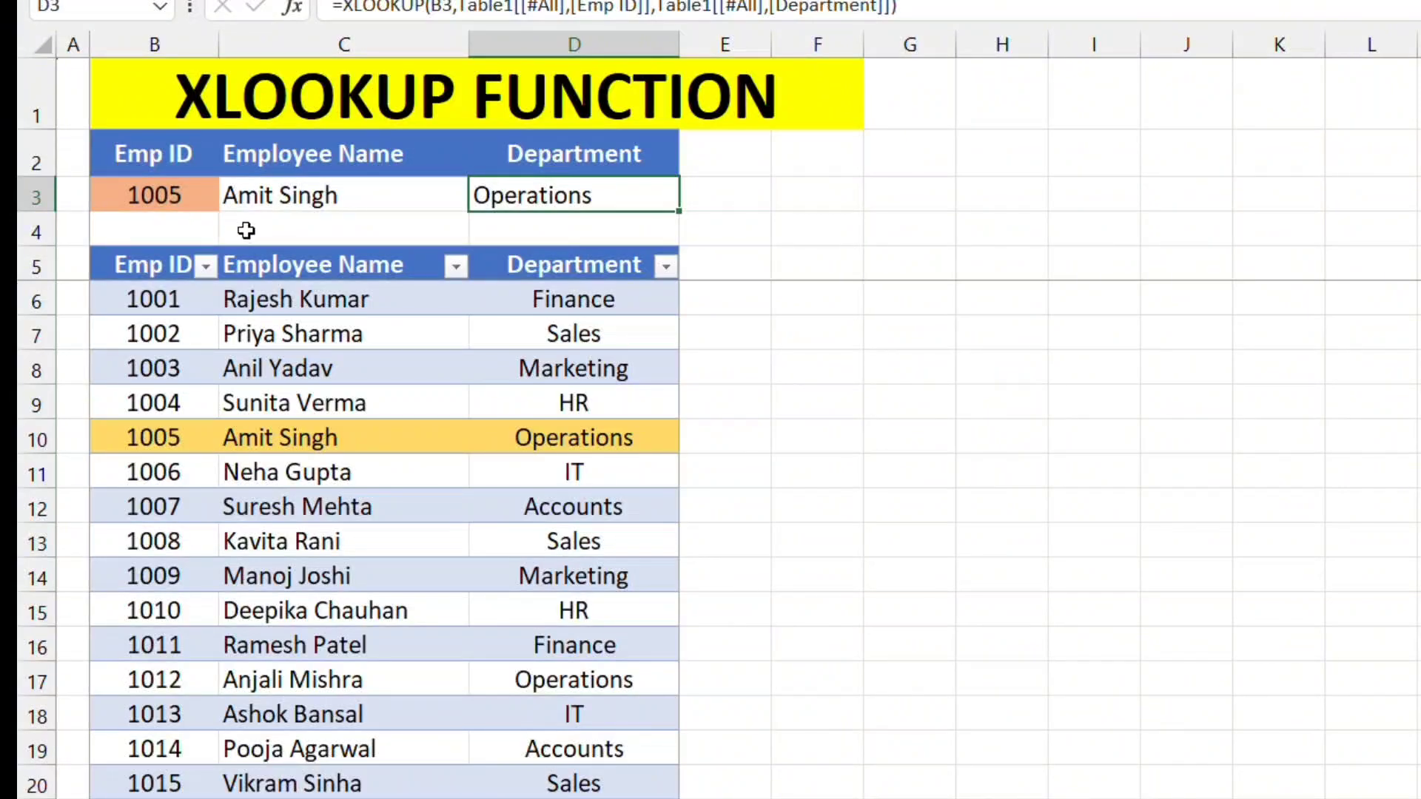
{"action": "left_click_drag", "start_coordinate": [126, 158], "coordinate": [509, 186]}
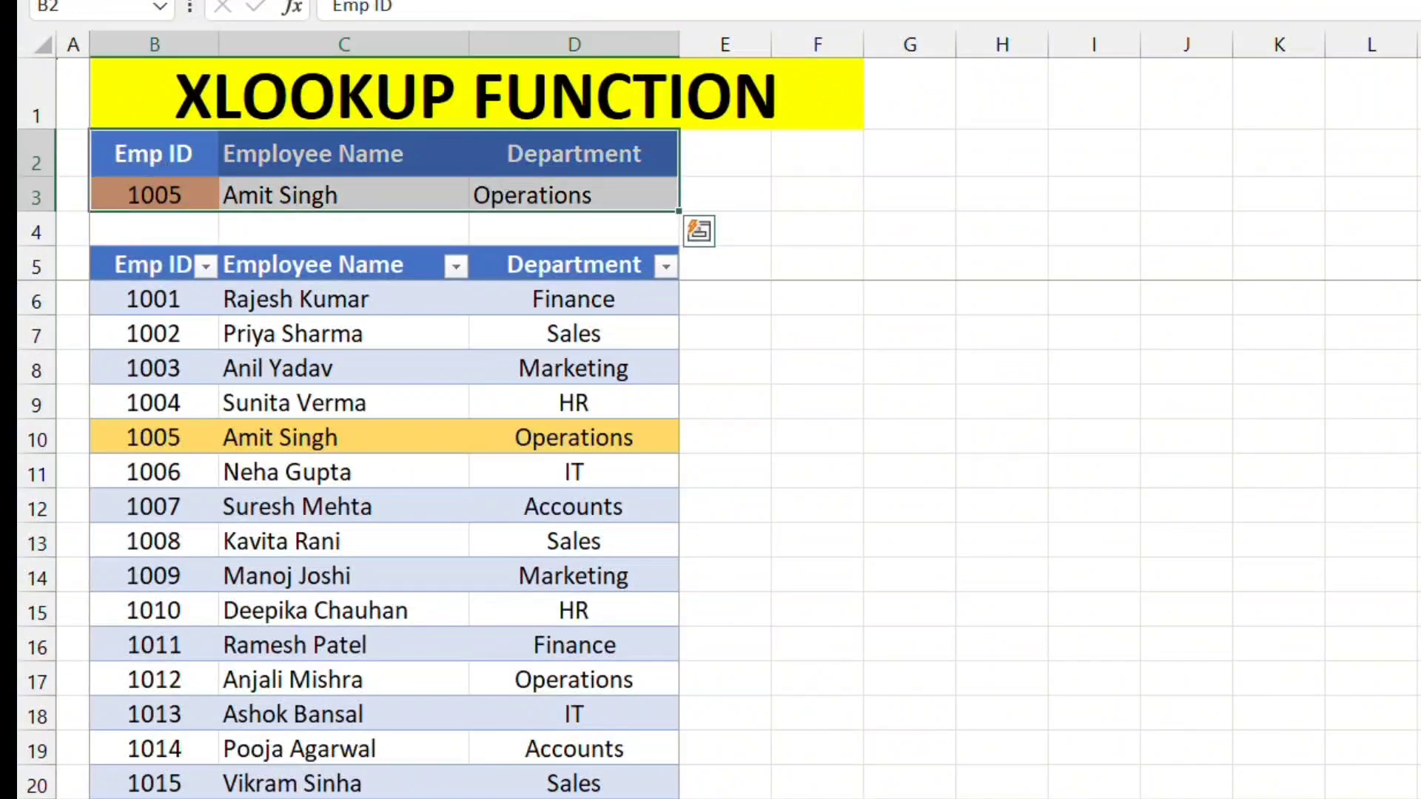
- Apply all borders and centred alignment to the lookup block B2:D3, with the name result in C3 left-aligned
{"action": "left_click", "coordinate": [480, 2]}
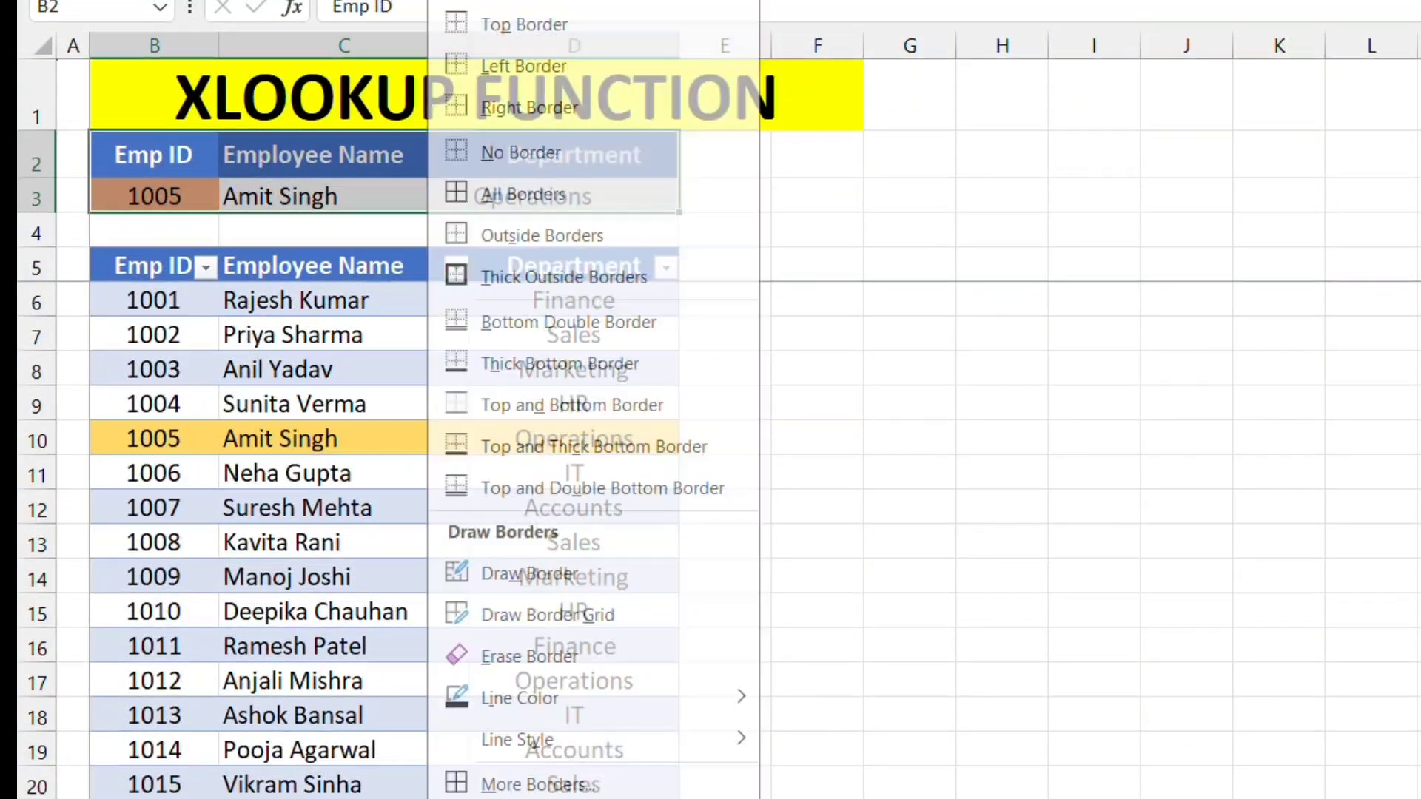
{"action": "left_click", "coordinate": [522, 120]}
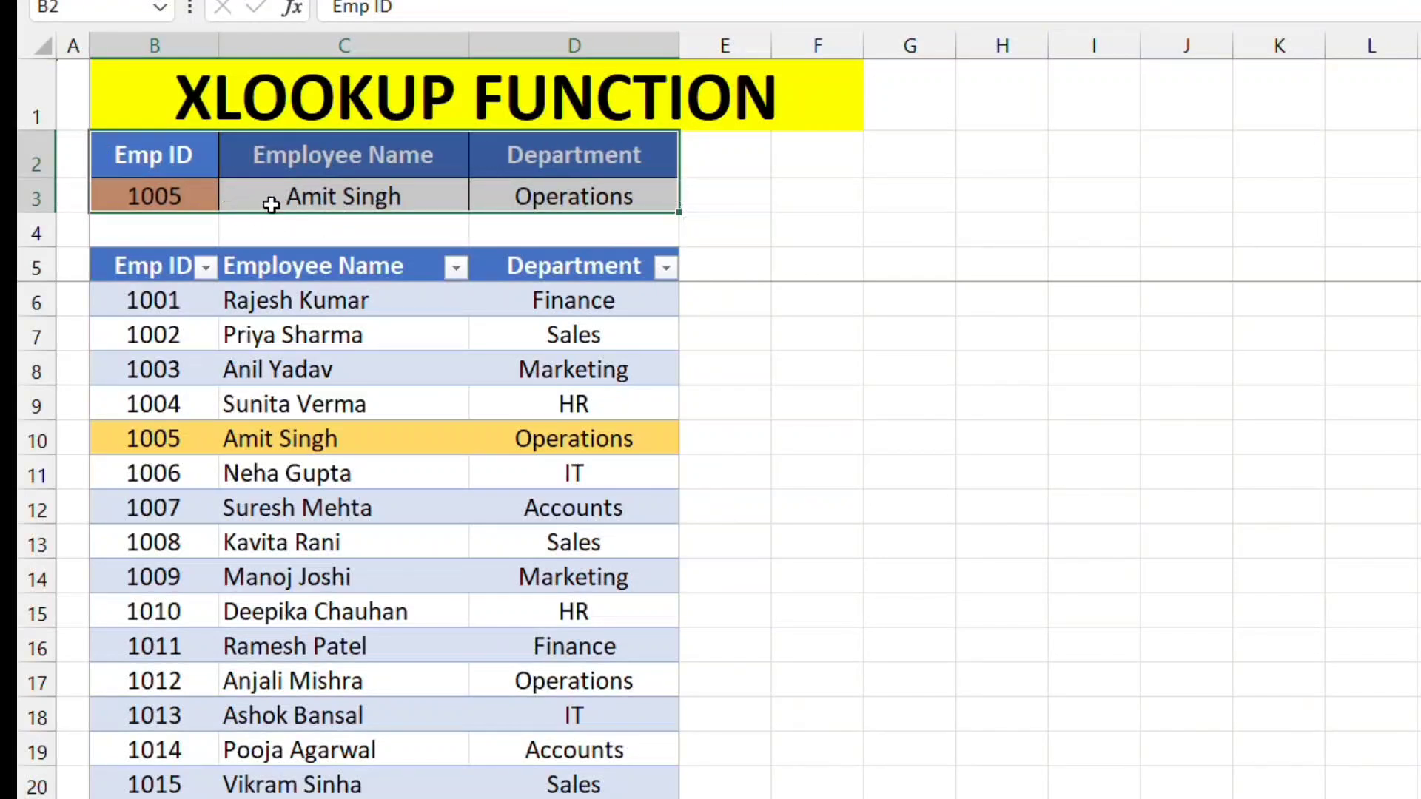
{"action": "left_click", "coordinate": [351, 190]}
{"action": "left_click", "coordinate": [592, 2]}
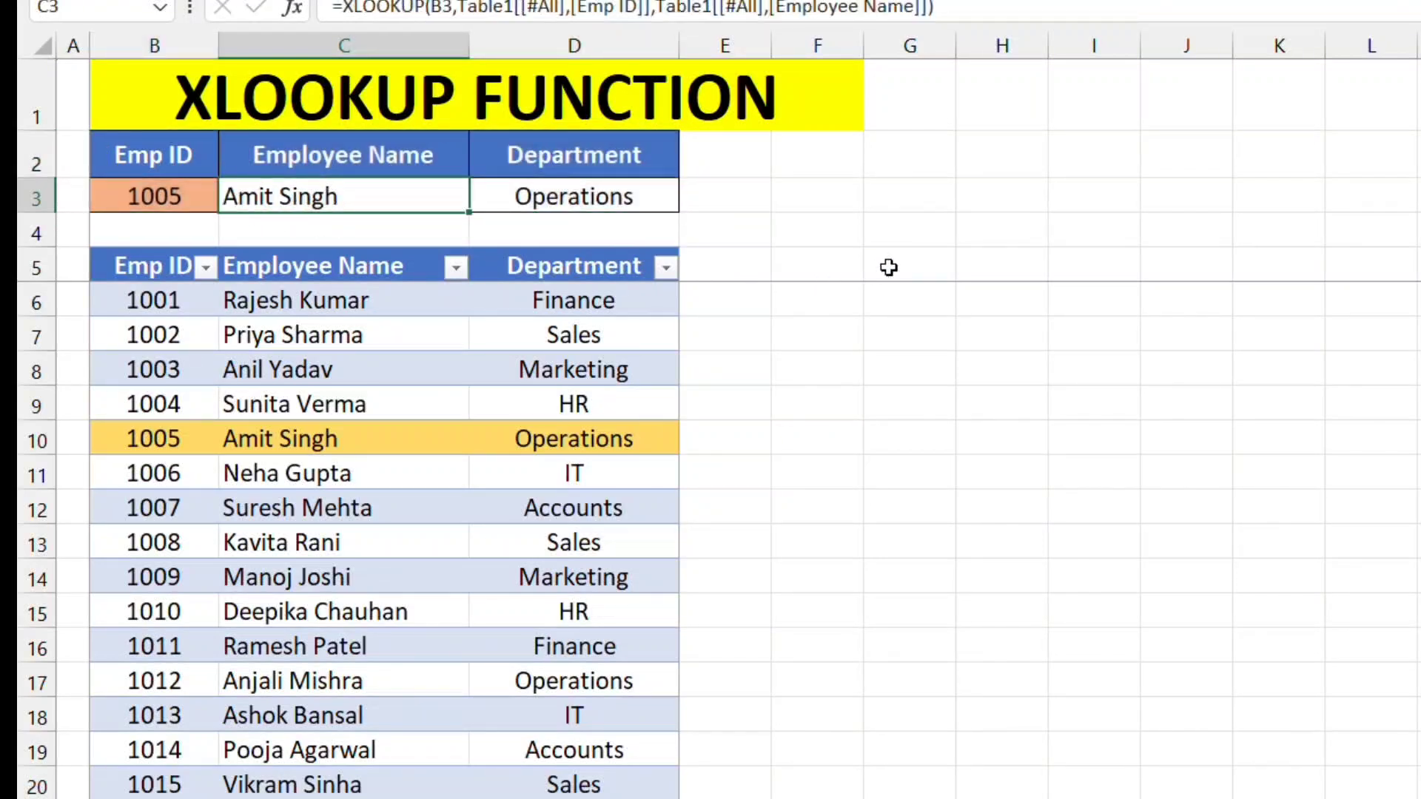
{"action": "left_click", "coordinate": [888, 268]}
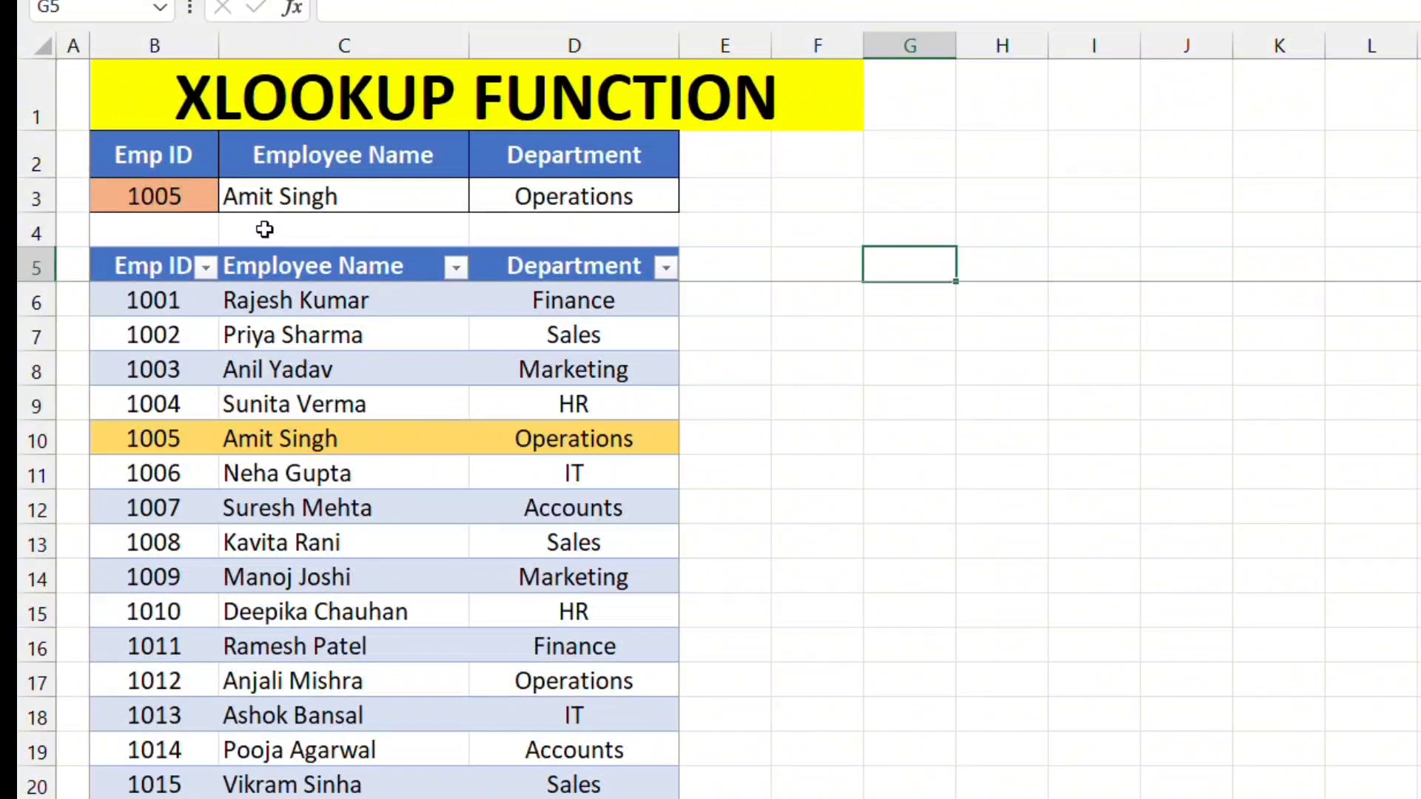
{"action": "left_click", "coordinate": [168, 198]}
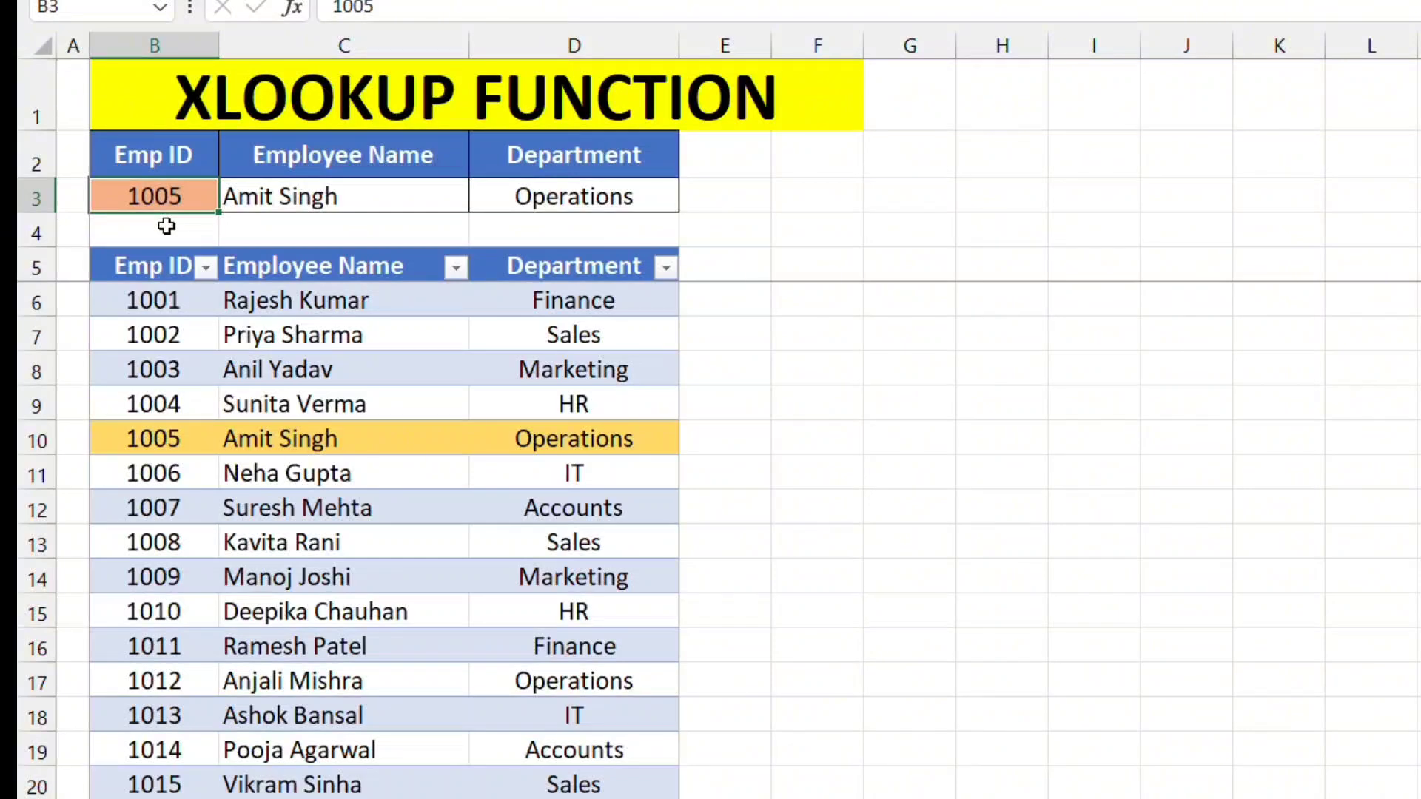
{"action": "scroll", "coordinate": [196, 289], "scroll_direction": "down", "scroll_amount": 2}
{"action": "scroll", "coordinate": [143, 273], "scroll_direction": "up", "scroll_amount": 2}
- Enter a VLOOKUP formula in C4 that looks up B3 in all of Table1 and returns column 2 with match option 0
{"action": "left_click", "coordinate": [288, 227]}
{"action": "type", "text": "+"}
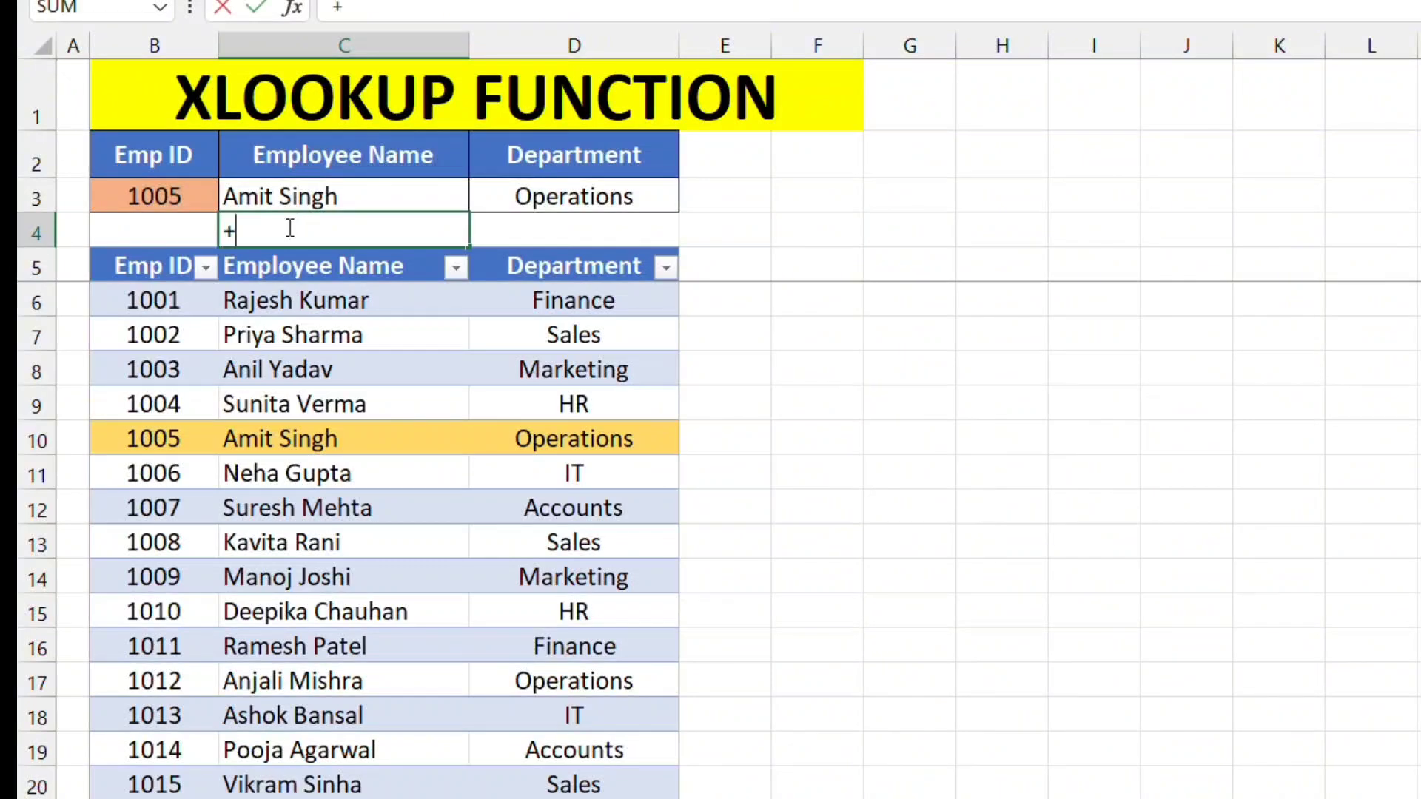
{"action": "type", "text": "vlookup("}
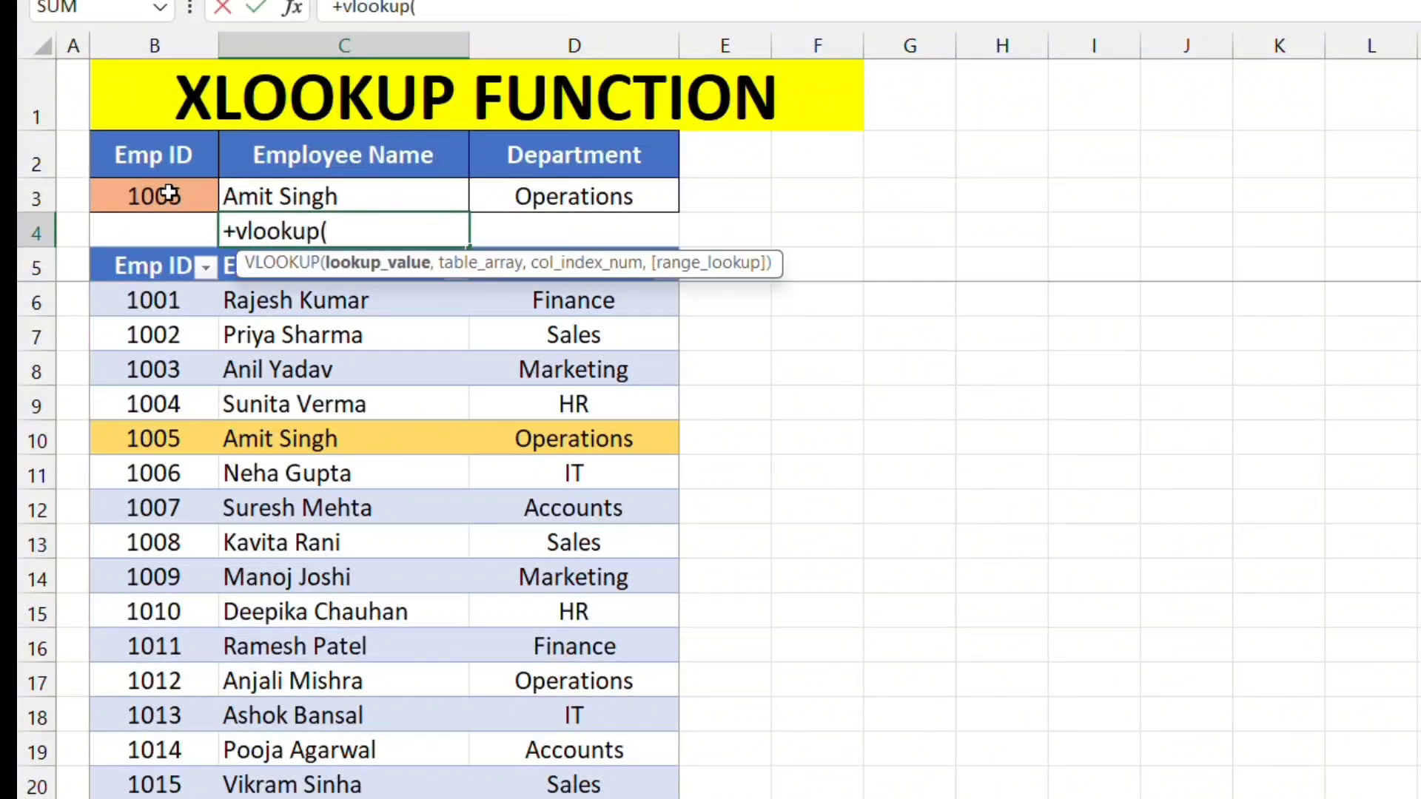
{"action": "left_click", "coordinate": [192, 185]}
{"action": "type", "text": ","}
{"action": "left_click_drag", "start_coordinate": [174, 275], "coordinate": [600, 752]}
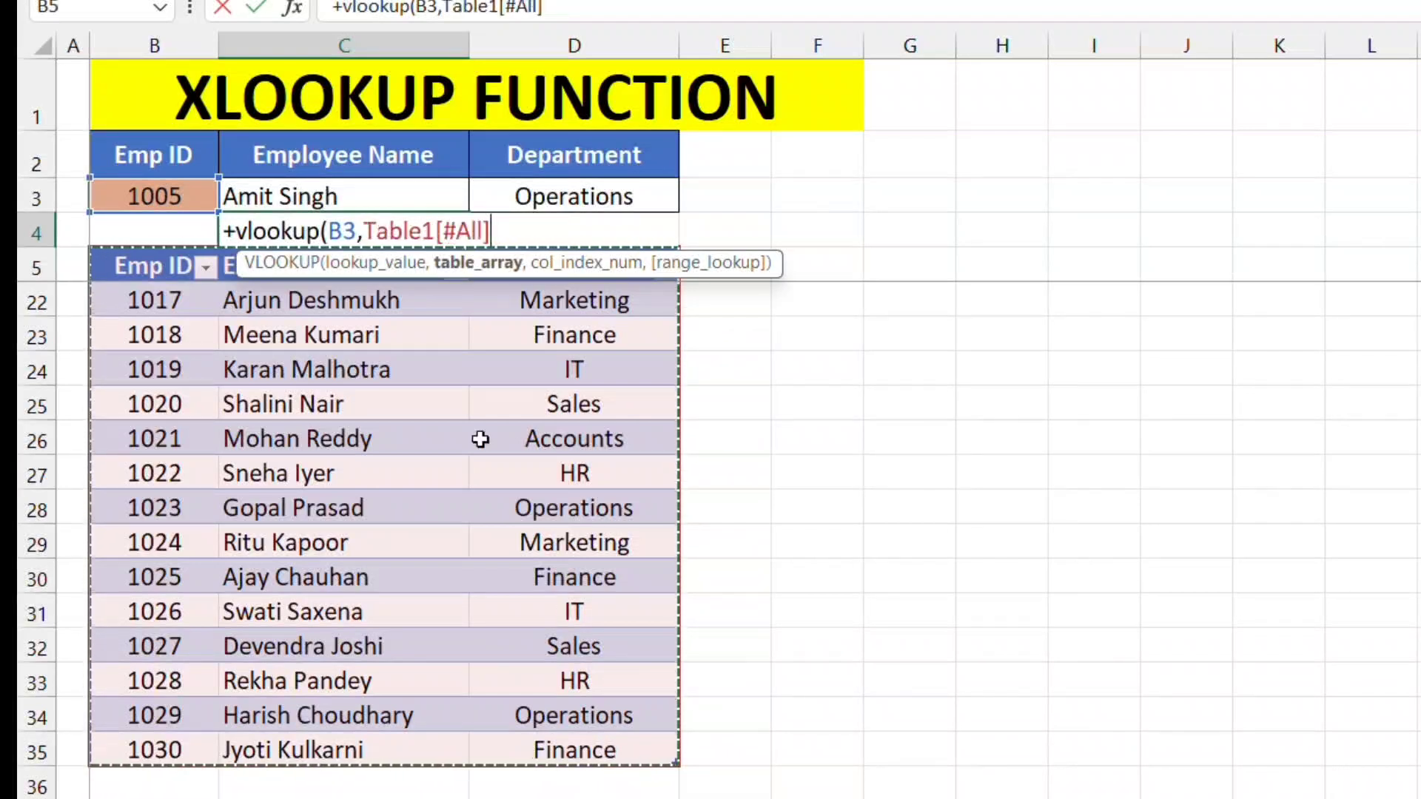
{"action": "left_click_drag", "start_coordinate": [504, 230], "coordinate": [366, 233]}
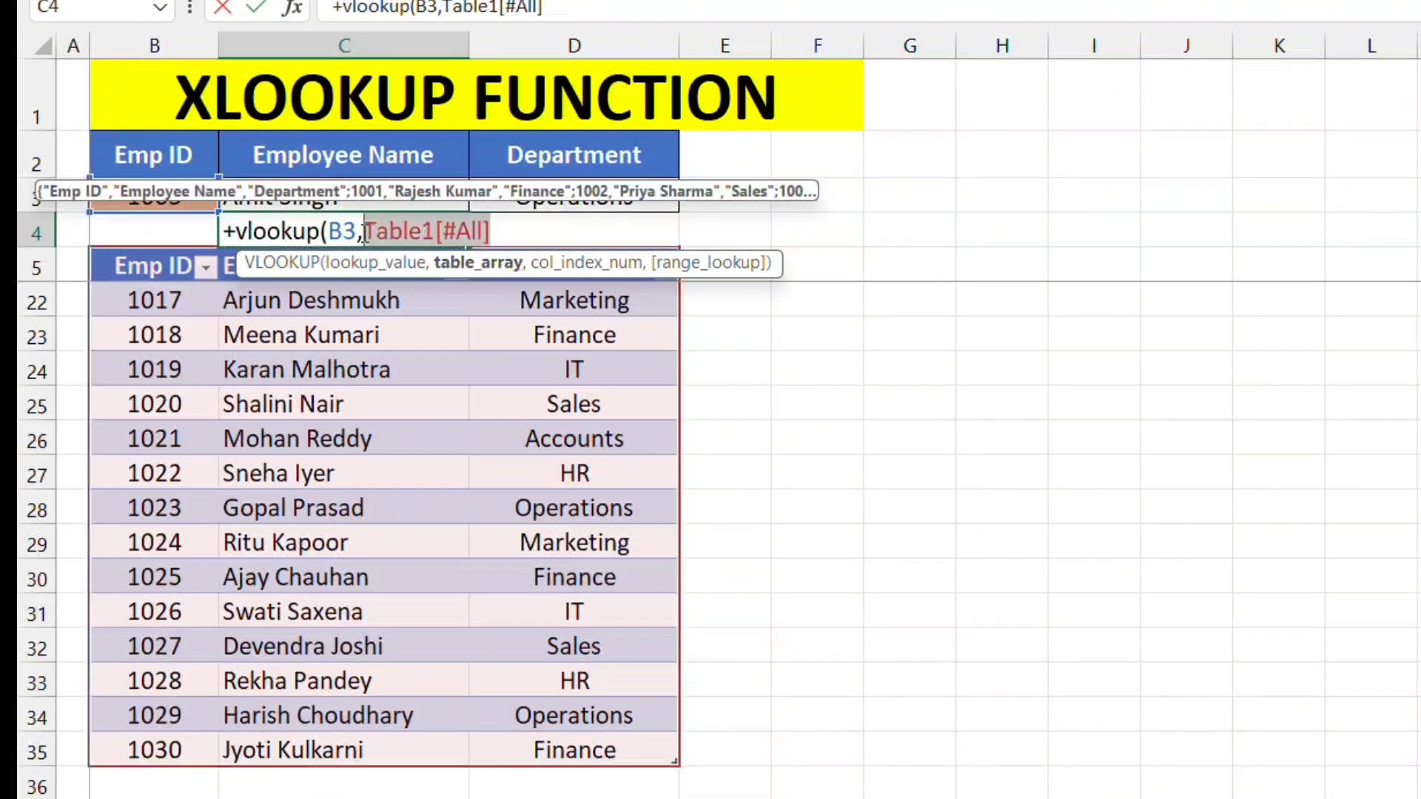
{"action": "left_click", "coordinate": [544, 239]}
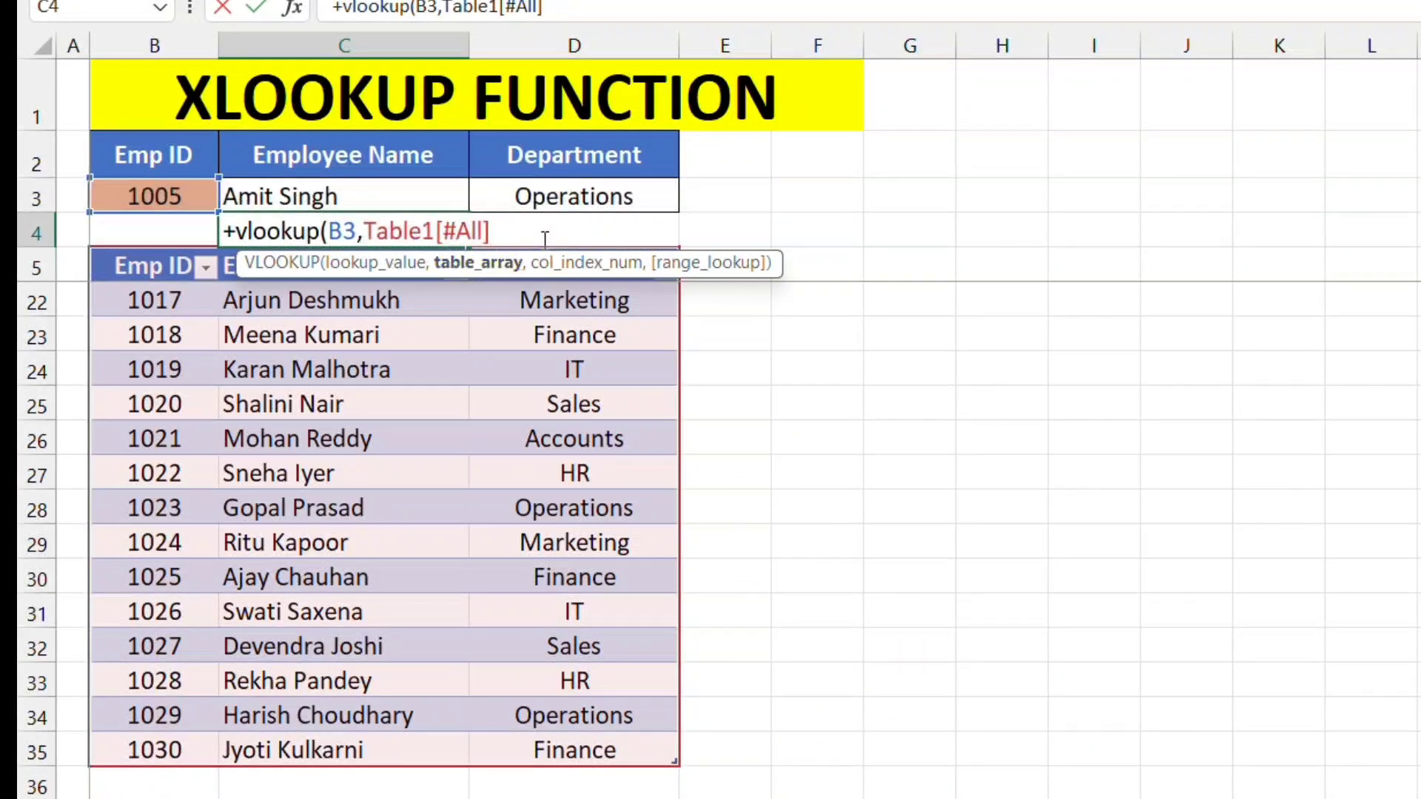
{"action": "type", "text": ",2,0"}
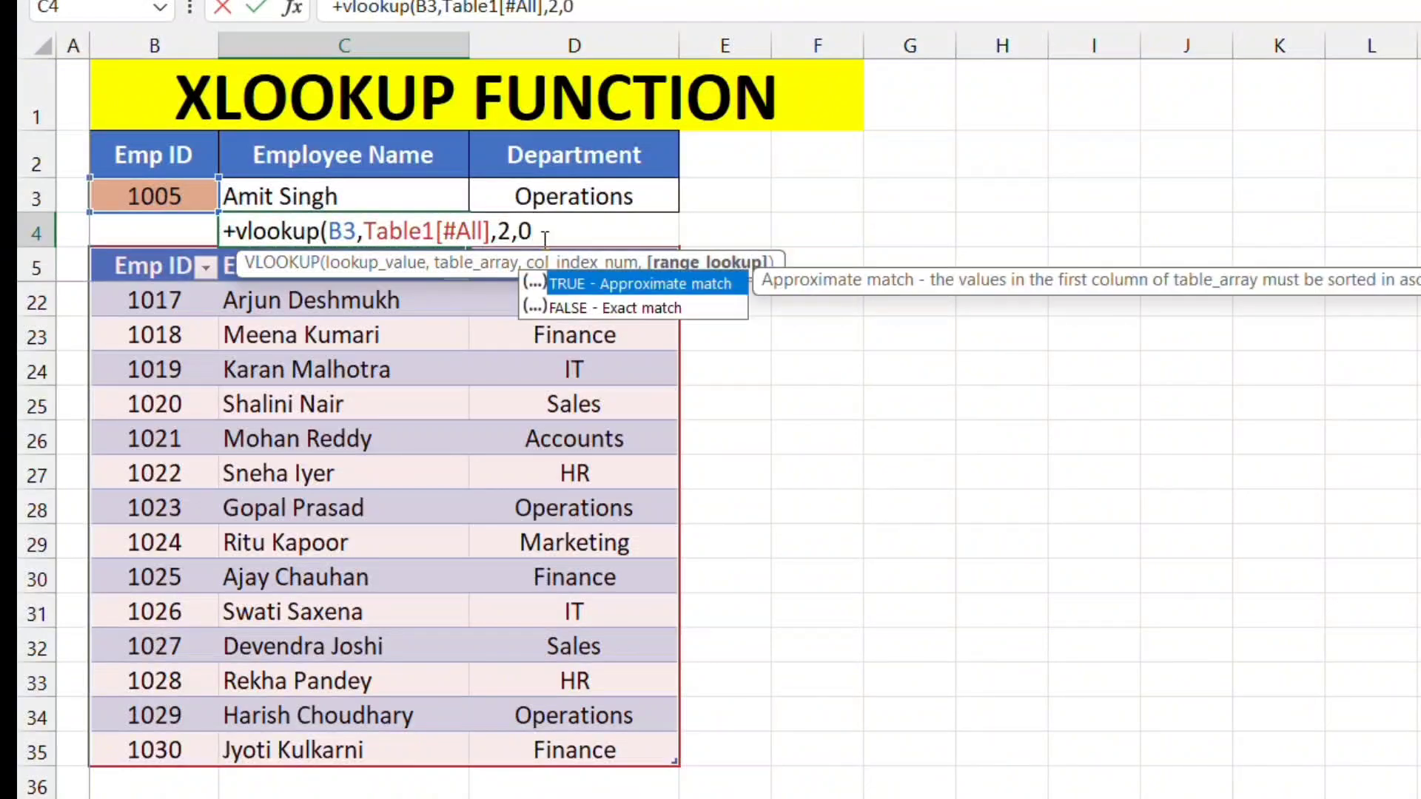
{"action": "type", "text": ")"}
{"action": "key", "text": "Return"}
{"action": "left_click", "coordinate": [365, 225]}
- Set the Emp ID in B3 to 9999 to test the lookup formulas with an ID missing from the table
{"action": "left_click", "coordinate": [174, 185]}
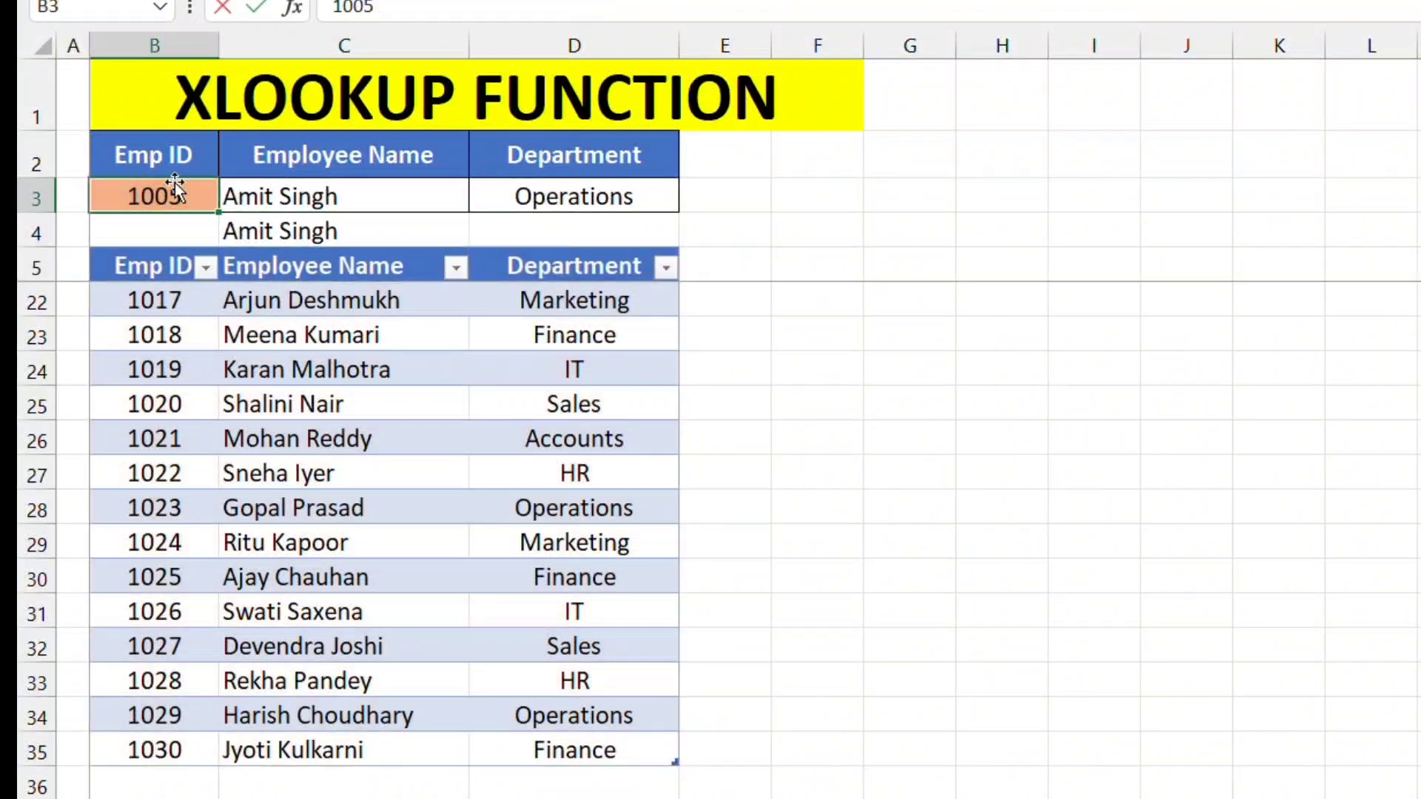
{"action": "type", "text": "9999"}
{"action": "key", "text": "Return"}
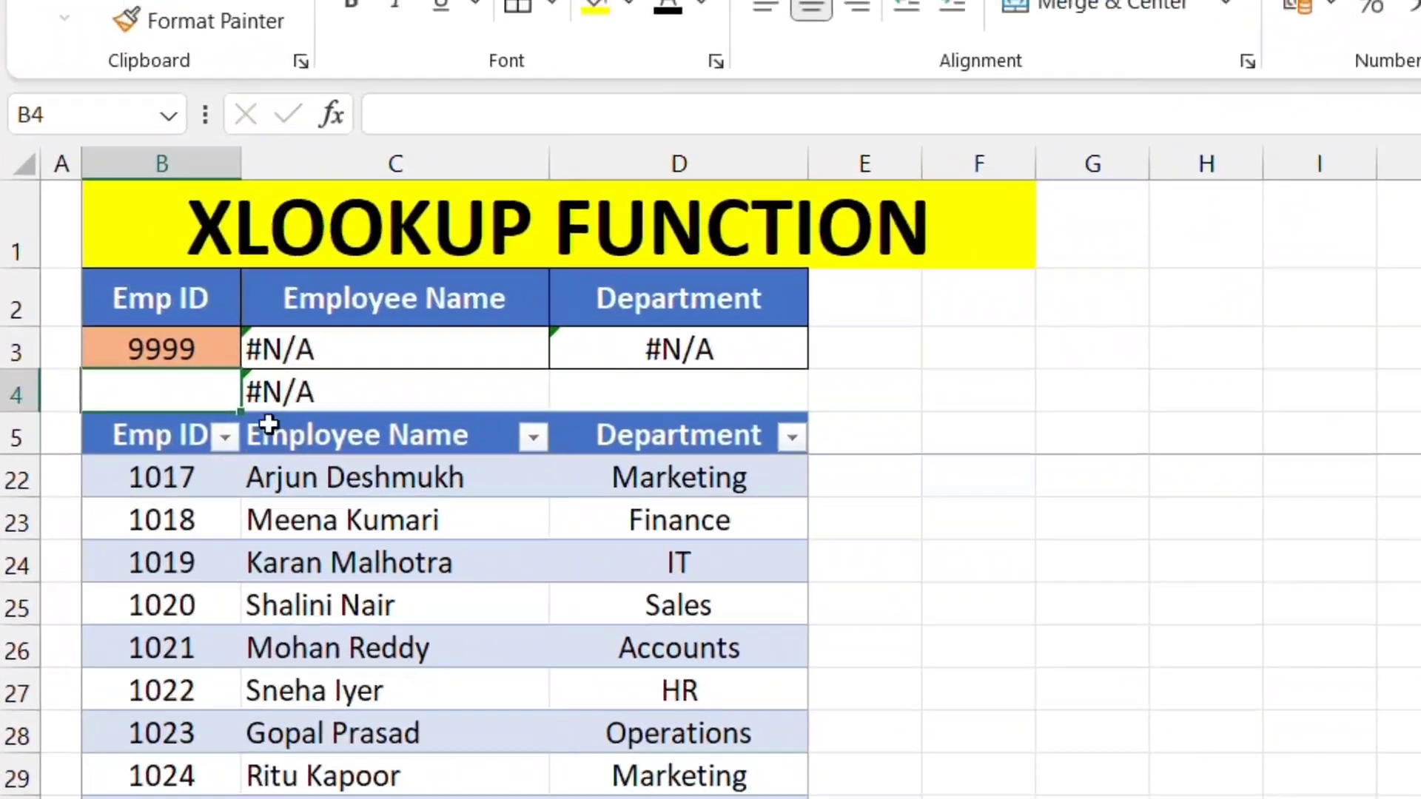
{"action": "left_click", "coordinate": [296, 388]}
- Rebuild the arrays in C3's XLOOKUP formula, using Table1's full Emp ID column for lookup and Employee Name column for return
{"action": "left_click", "coordinate": [340, 360]}
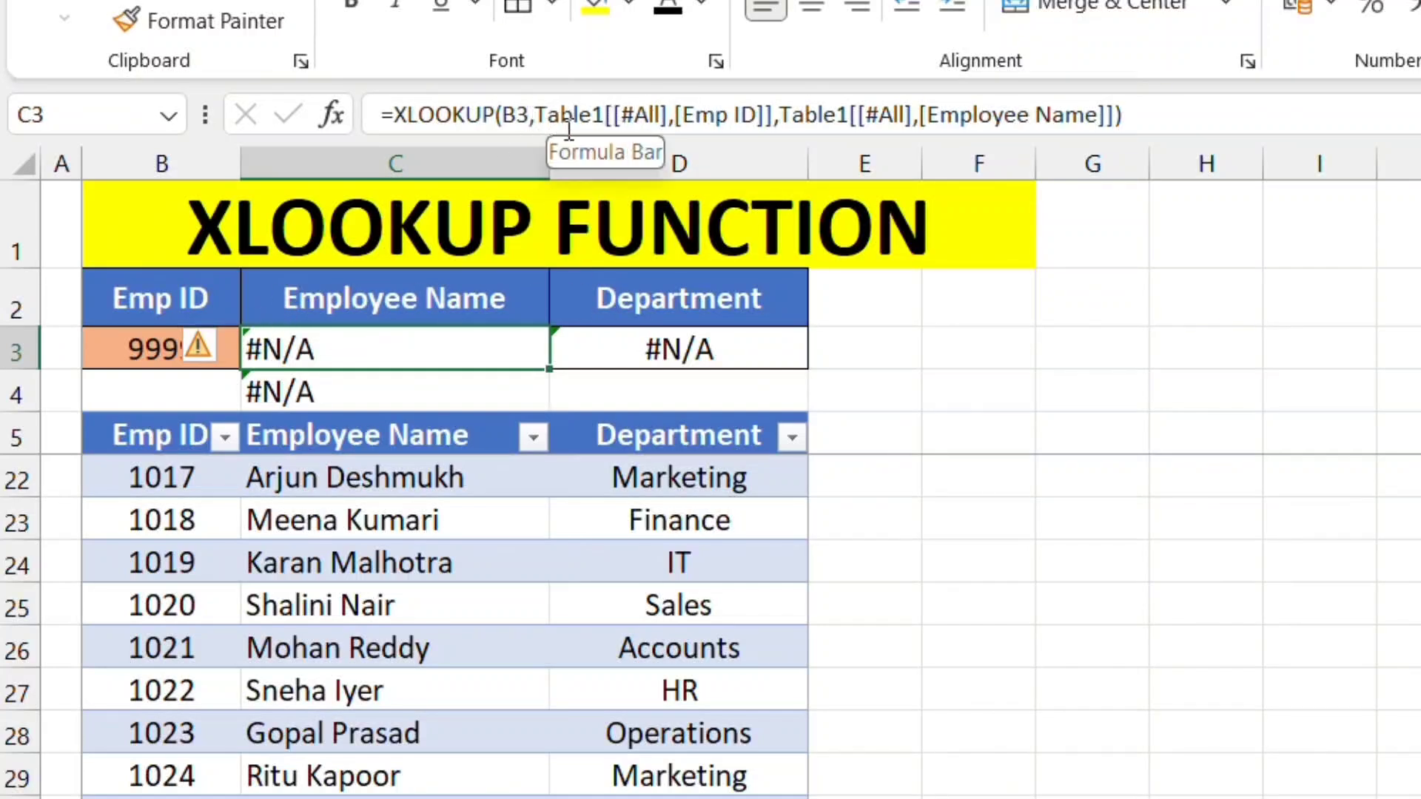
{"action": "left_click", "coordinate": [518, 115]}
{"action": "left_click_drag", "start_coordinate": [1132, 115], "coordinate": [535, 115]}
{"action": "key", "text": "BackSpace"}
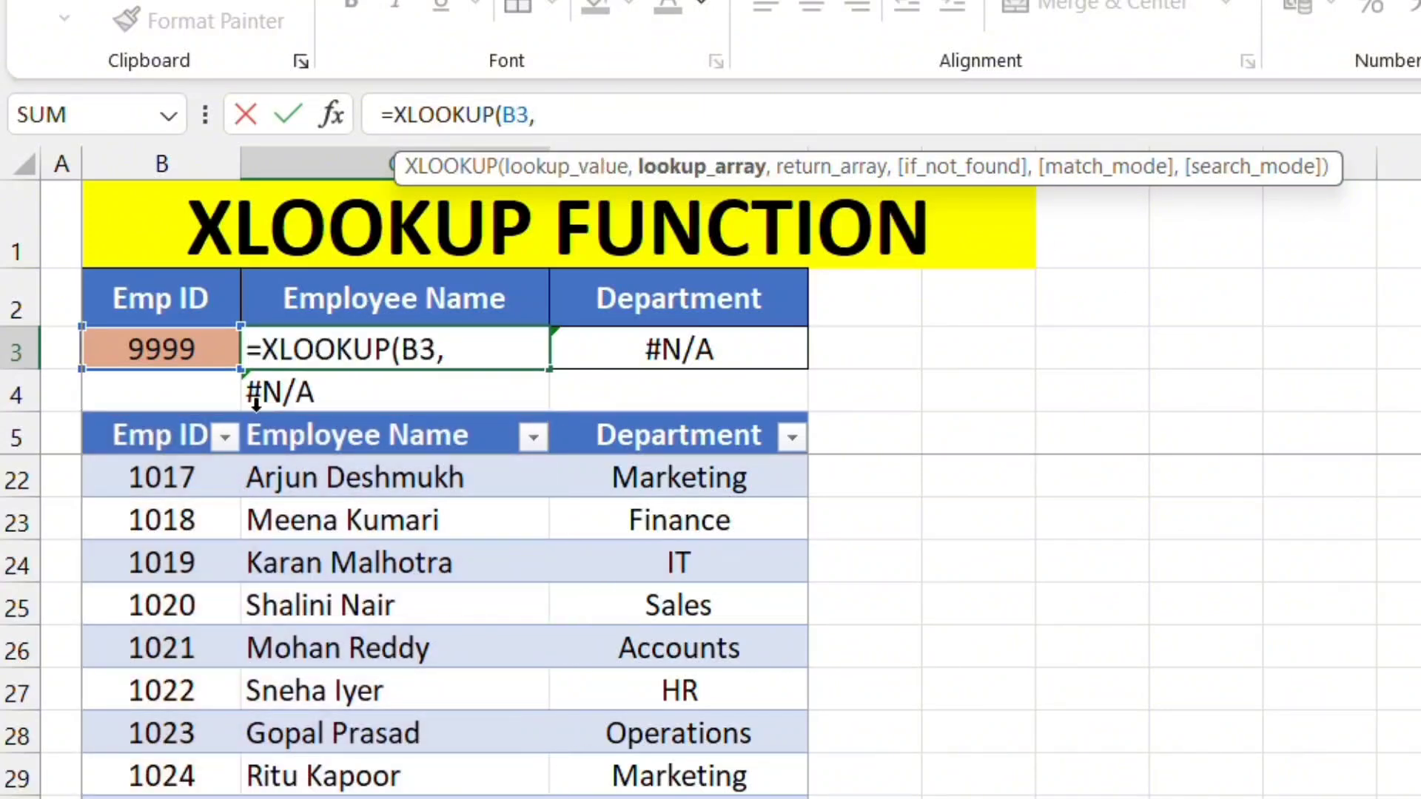
{"action": "left_click_drag", "start_coordinate": [168, 436], "coordinate": [161, 777]}
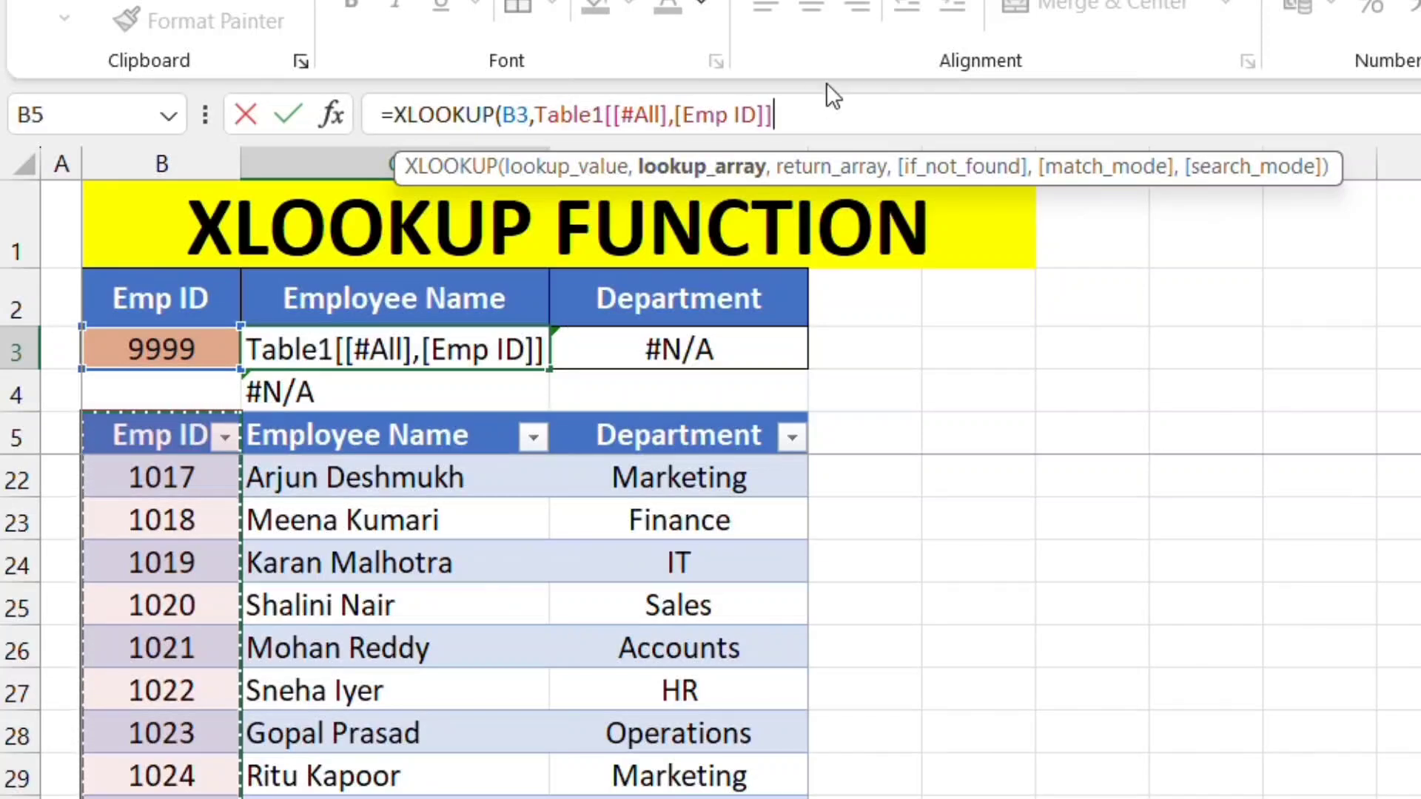
{"action": "type", "text": ","}
{"action": "left_click_drag", "start_coordinate": [397, 437], "coordinate": [404, 777]}
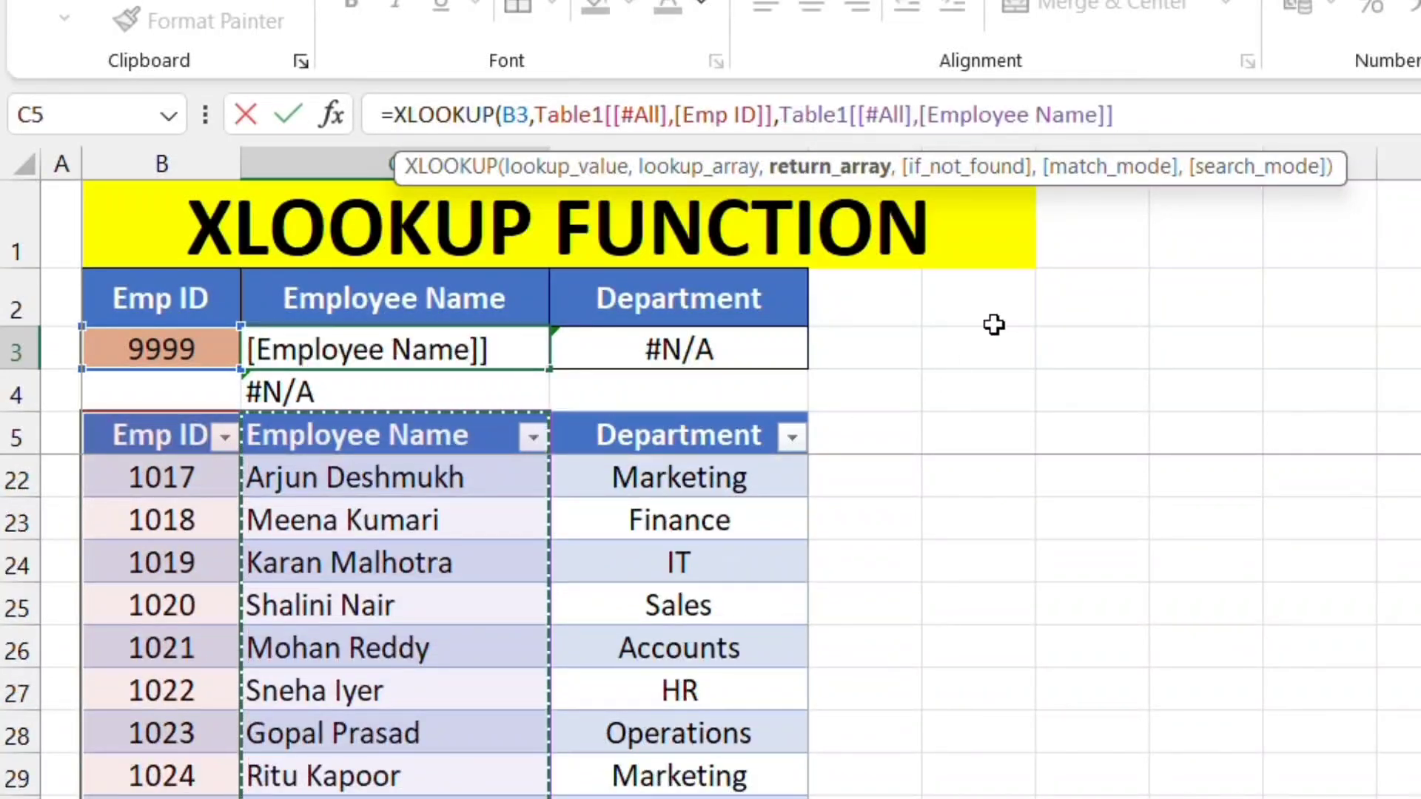
- Add "Not Found" as the if_not_found argument of the XLOOKUP formula in C3 and complete the formula
{"action": "type", "text": ","}
{"action": "type", "text": "\"N"}
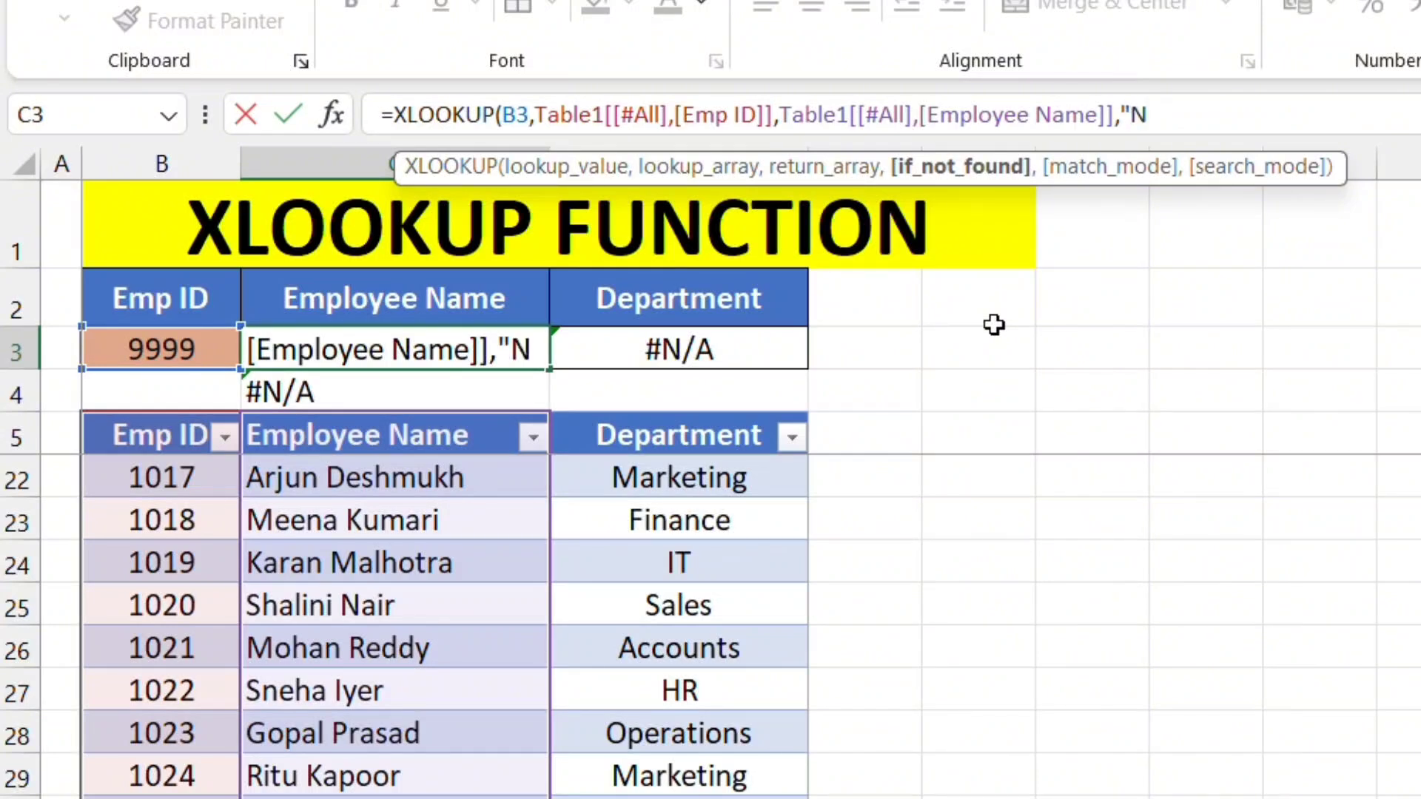
{"action": "type", "text": "ot Found"}
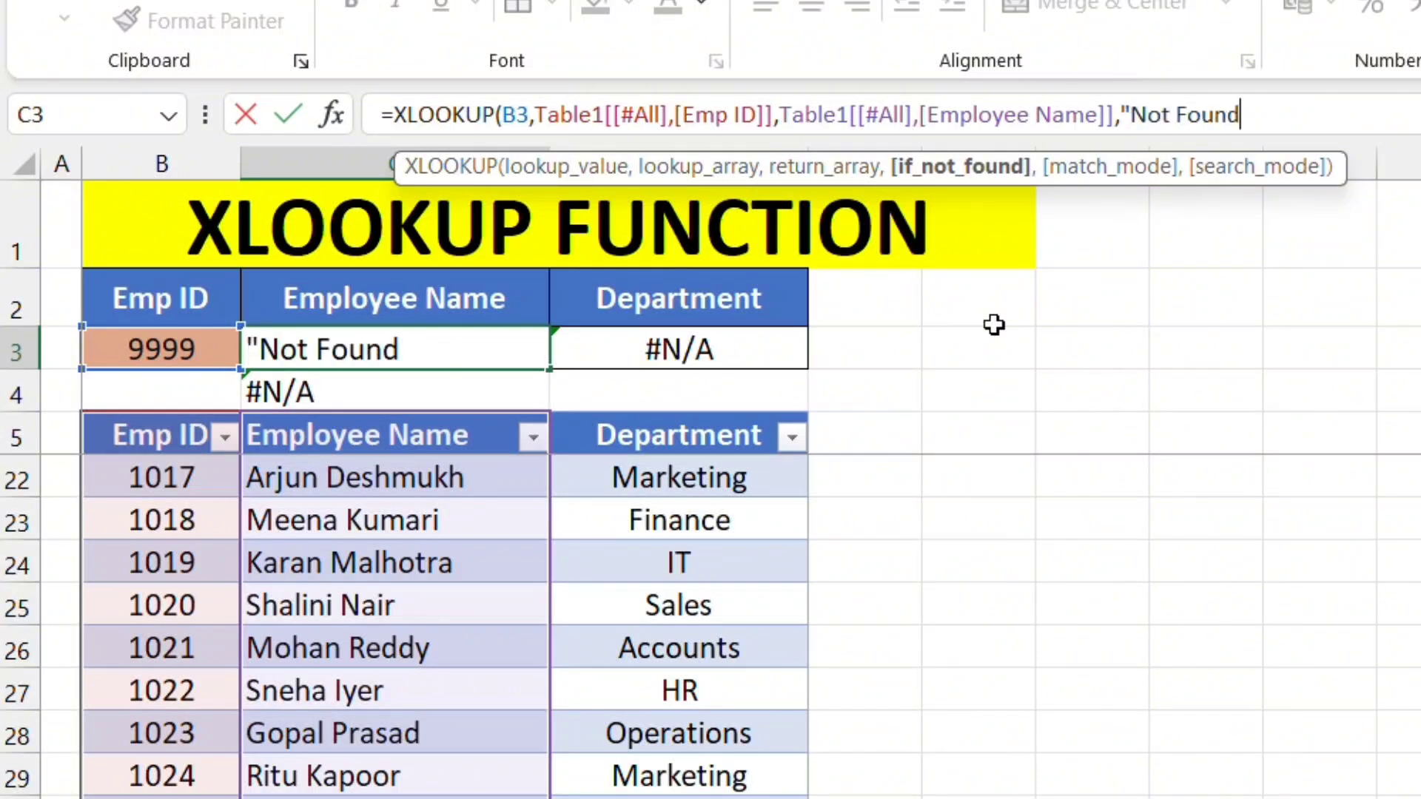
{"action": "type", "text": "\")"}
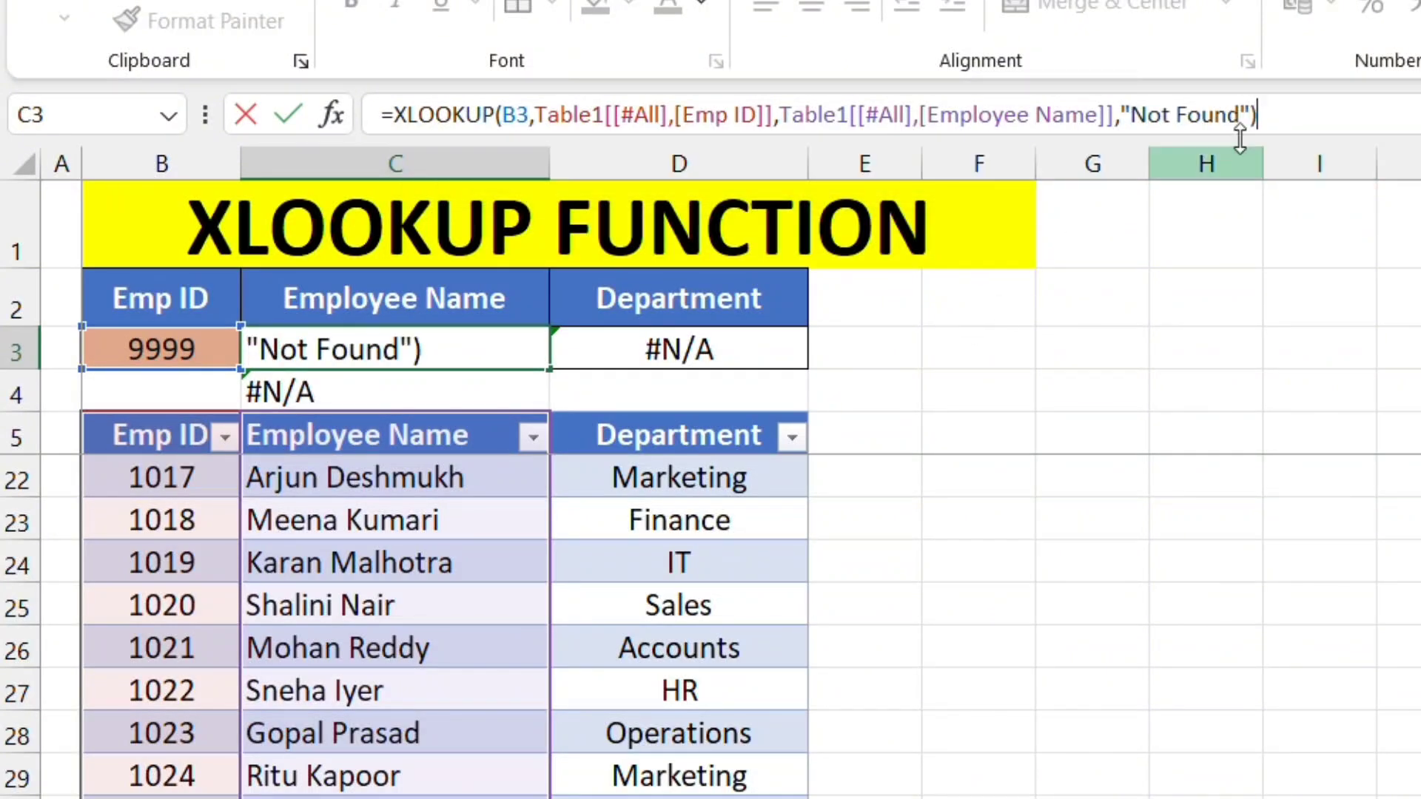
{"action": "key", "text": "Return"}
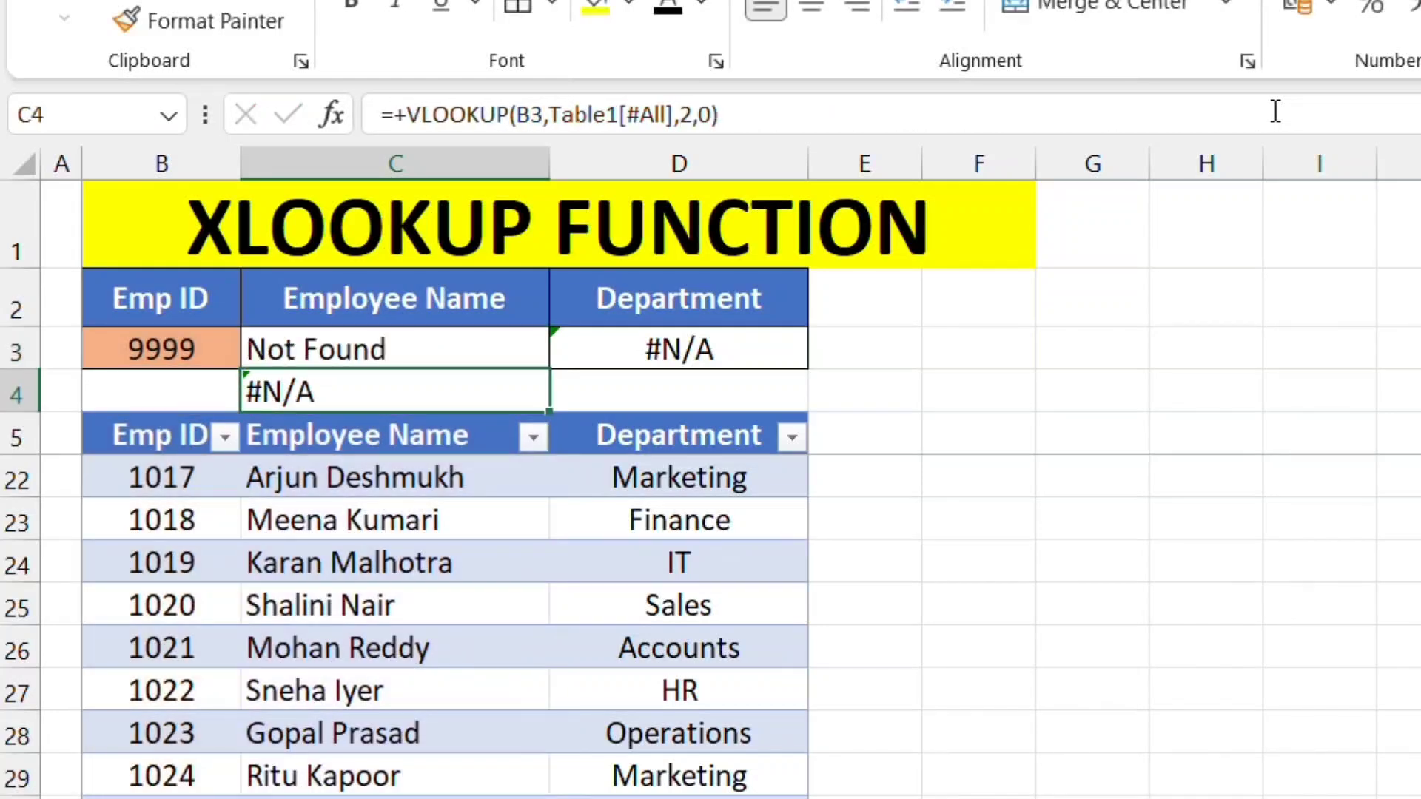
{"action": "left_click", "coordinate": [308, 348]}
- Set the Emp ID in B3 to 1020 and check the formula in C3
{"action": "left_click", "coordinate": [194, 357]}
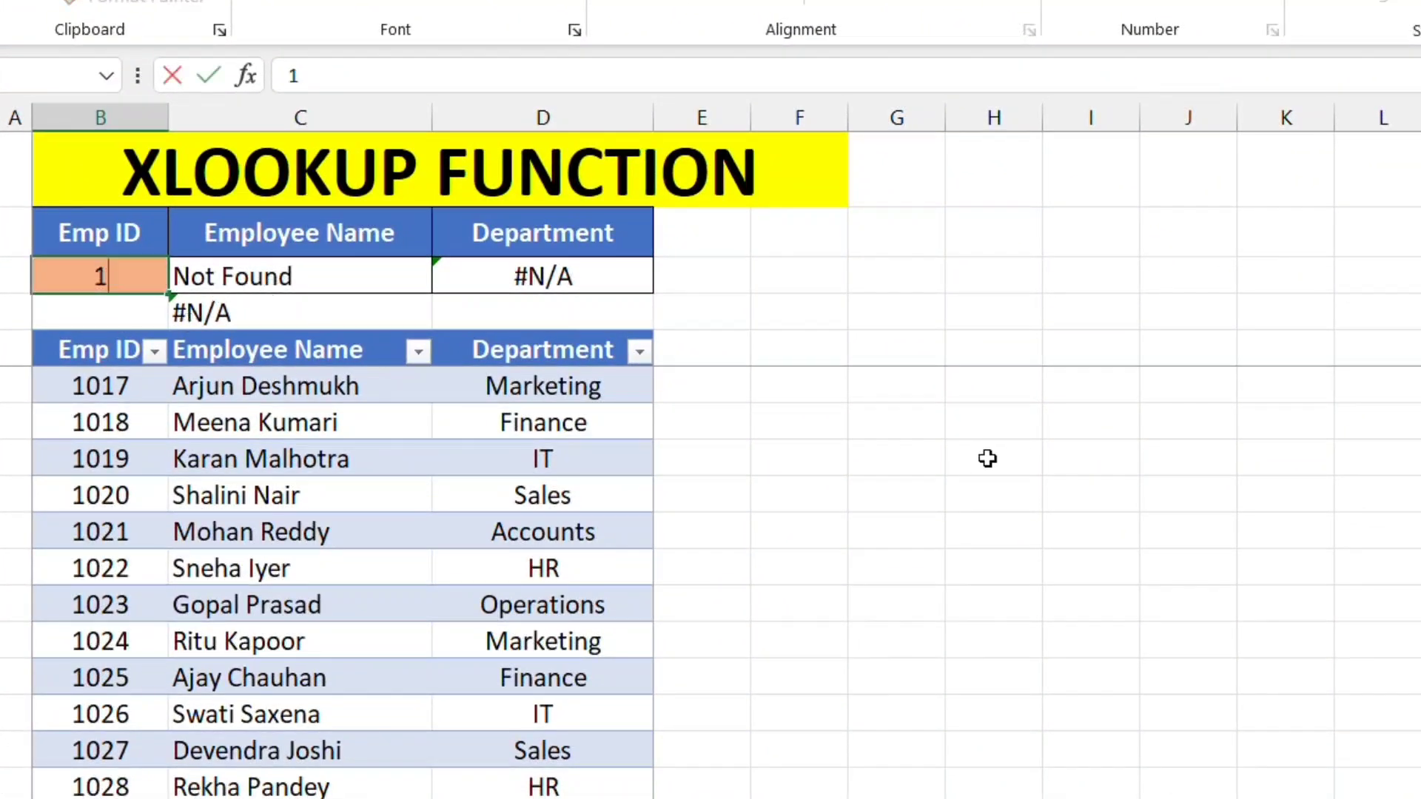
{"action": "key", "text": "Return"}
{"action": "left_click", "coordinate": [290, 286]}
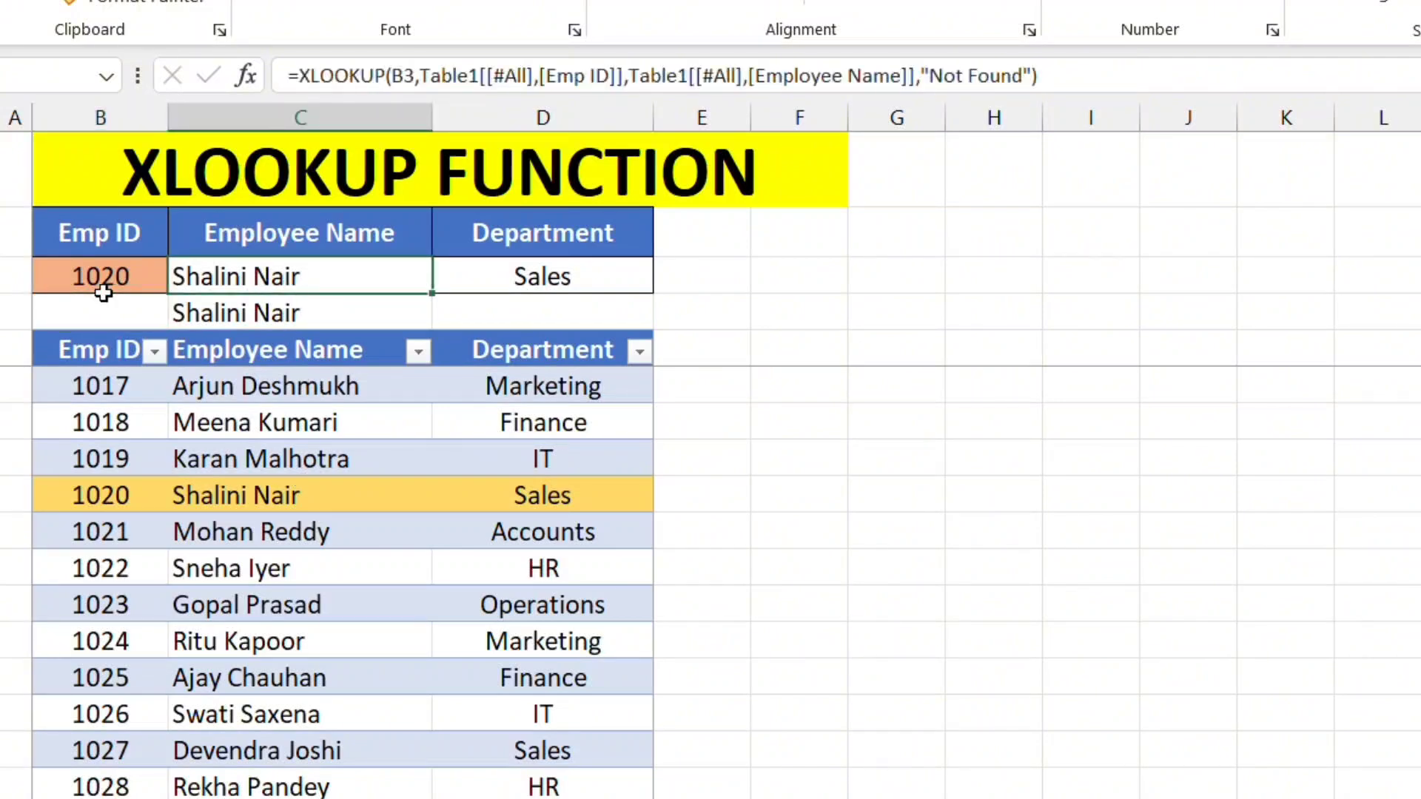
- Set the Emp ID in B3 to 10220 and look through the employee table for that ID
{"action": "left_click", "coordinate": [108, 286]}
{"action": "type", "text": "10220"}
{"action": "key", "text": "Return"}
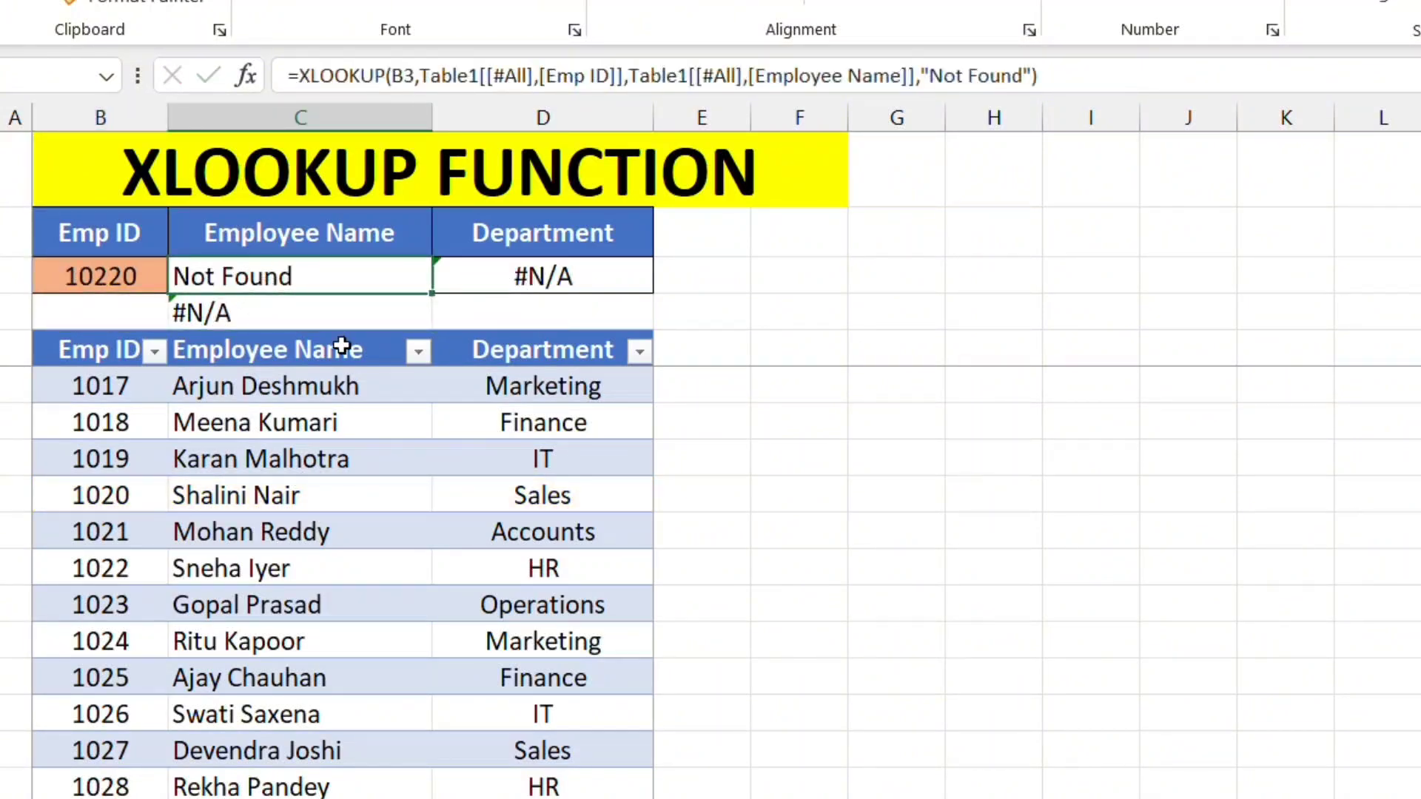
{"action": "scroll", "coordinate": [342, 406], "scroll_direction": "down", "scroll_amount": 1}
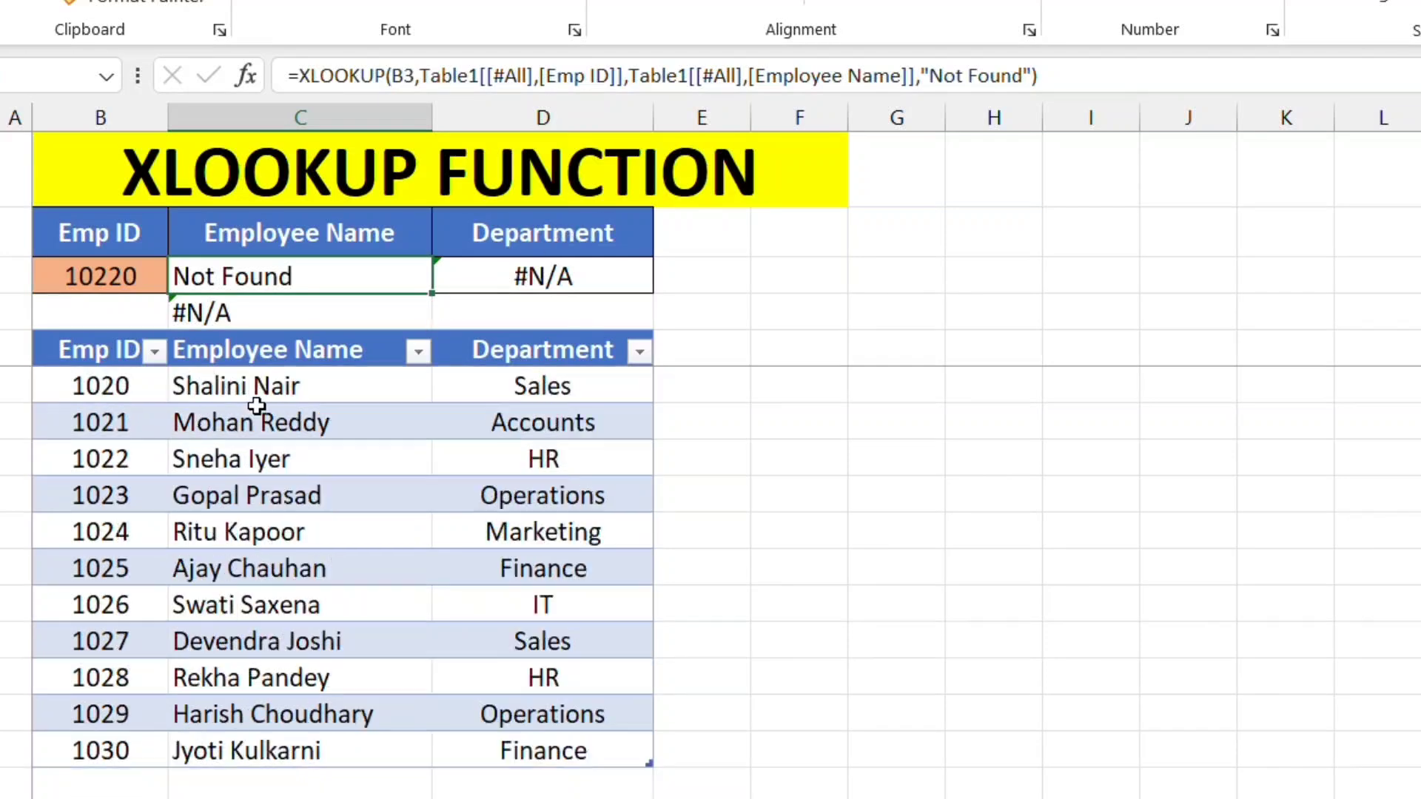
{"action": "scroll", "coordinate": [256, 405], "scroll_direction": "up", "scroll_amount": 6}
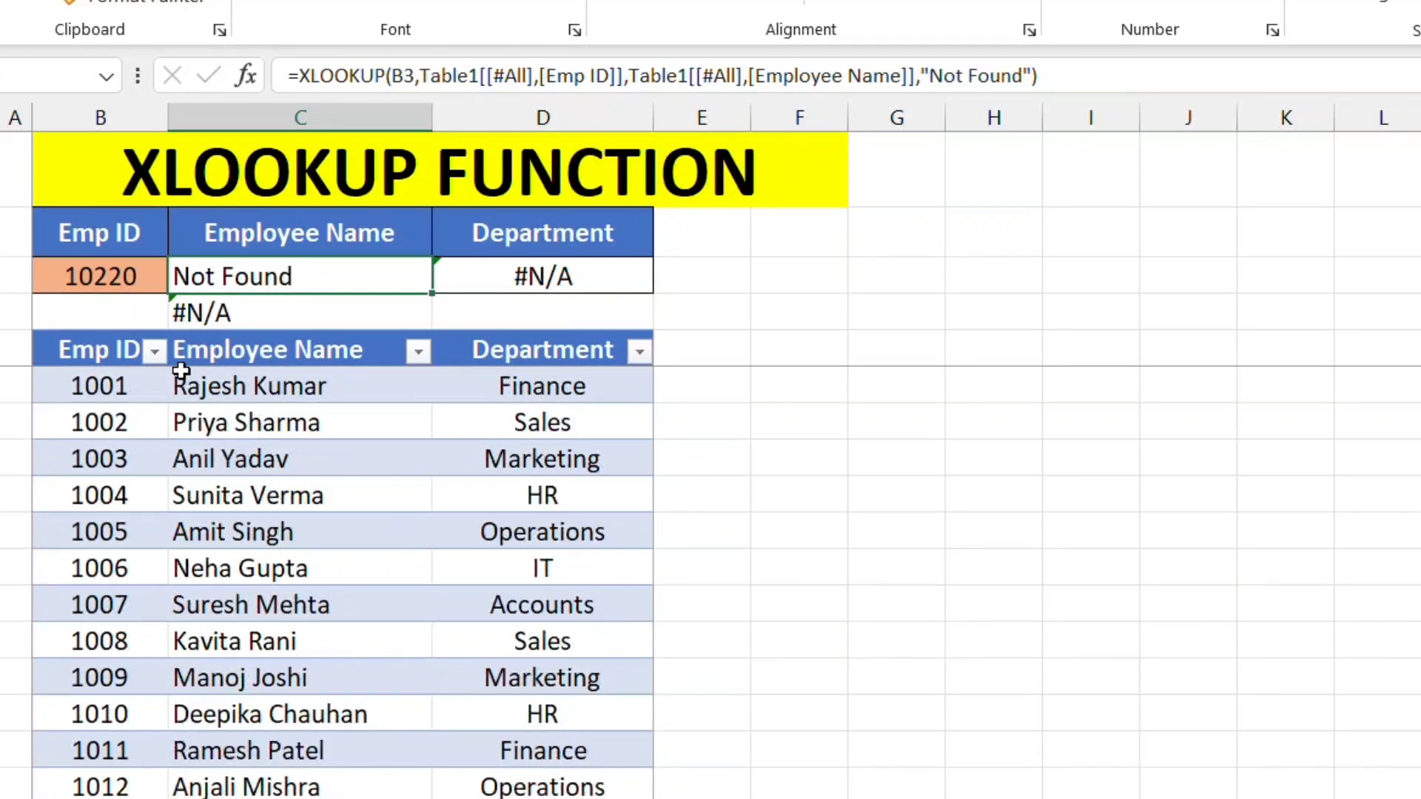